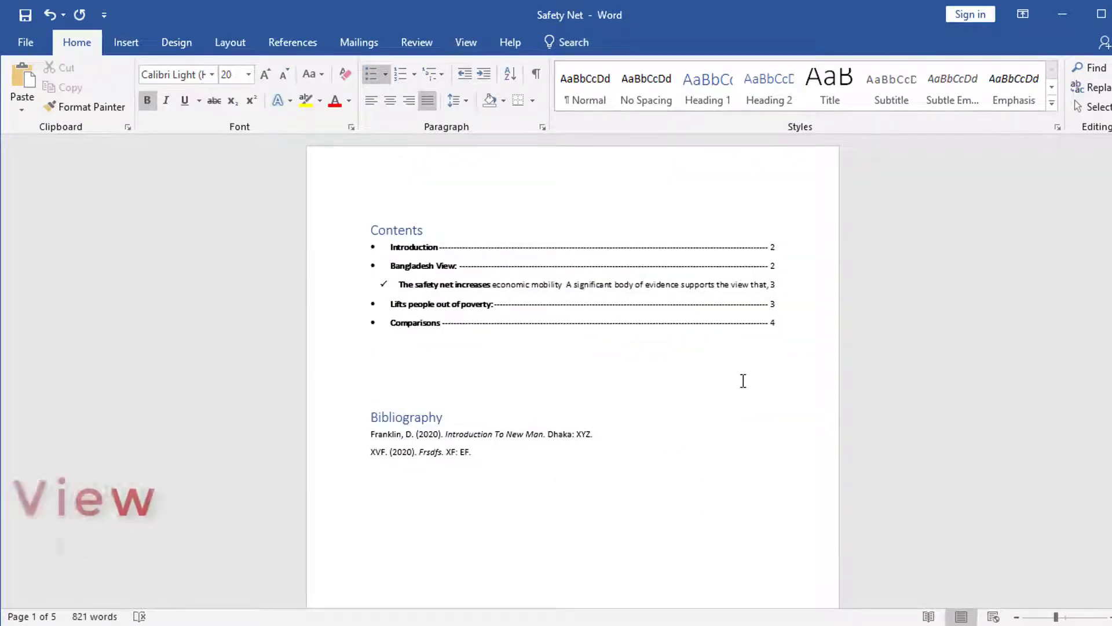
# Switch the ribbon to the View tab for the Safety Net document.
pyautogui.click(478, 46)
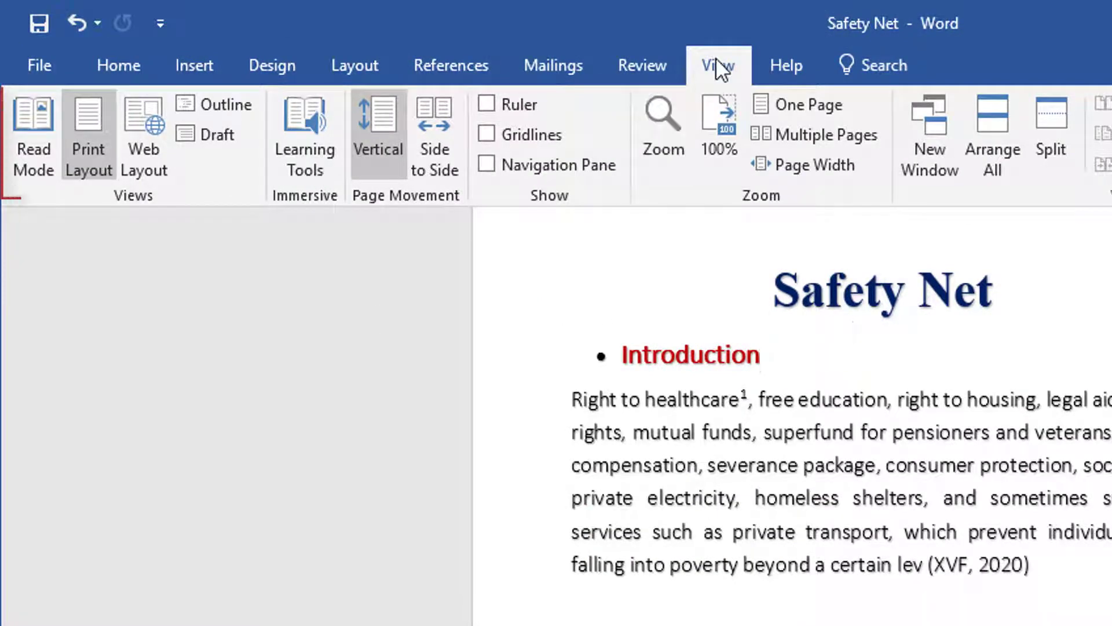
# Page forward twice in Read Mode to screens 7–8 of 13, then exit back to editing.
pyautogui.click(26, 136)
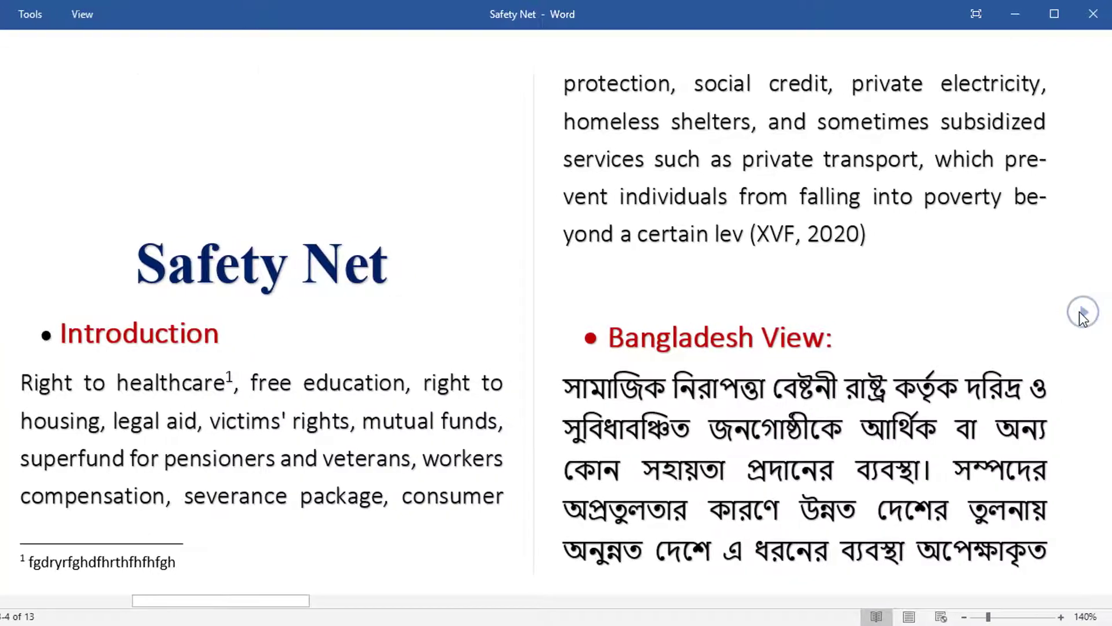
pyautogui.click(1082, 313)
pyautogui.click(1082, 313)
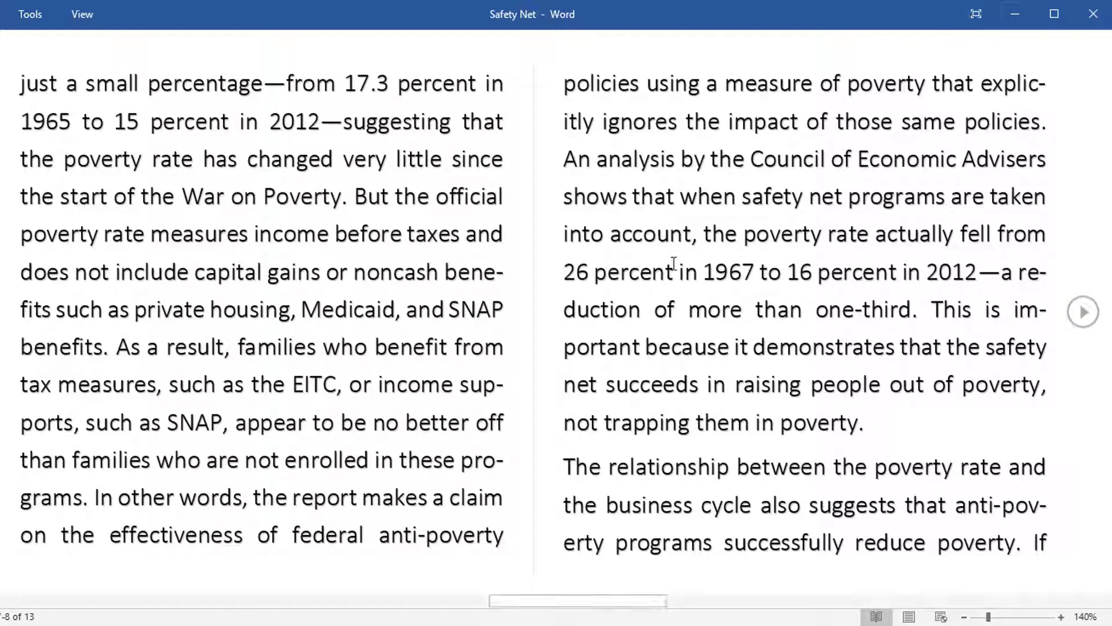
pyautogui.press('Escape')
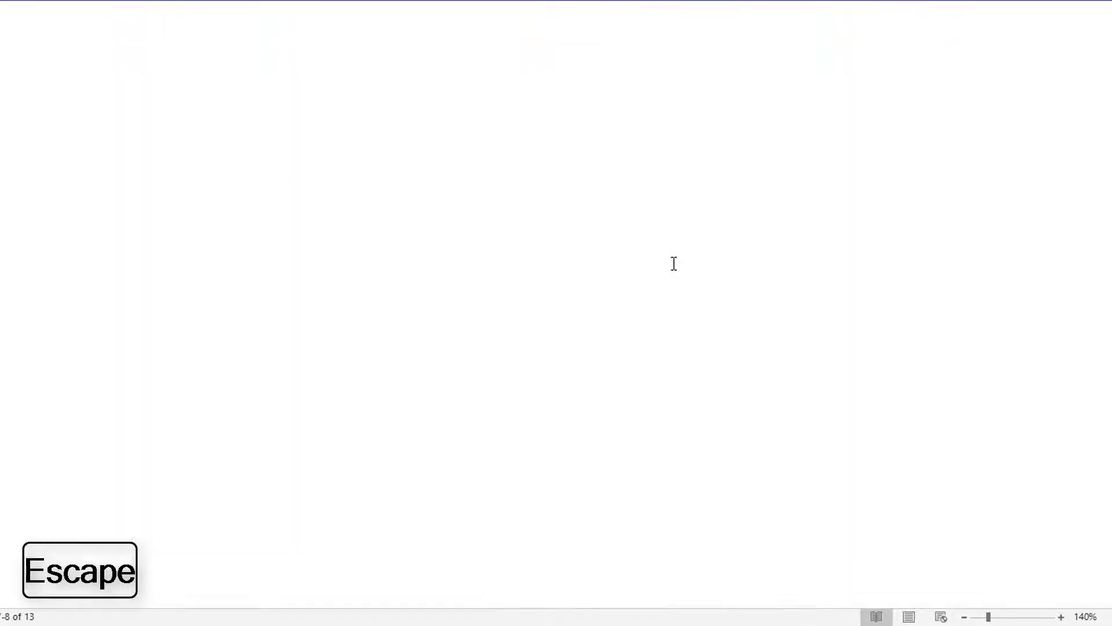
pyautogui.scroll(1, 591, 322)
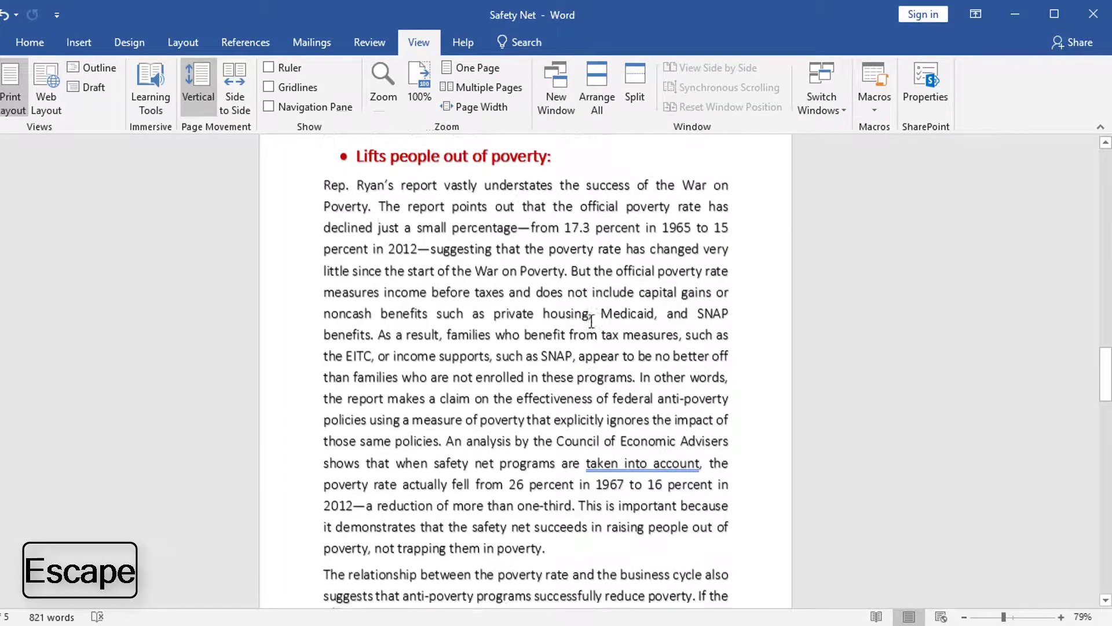
pyautogui.scroll(3, 637, 348)
pyautogui.scroll(5, 695, 377)
pyautogui.scroll(10, 754, 426)
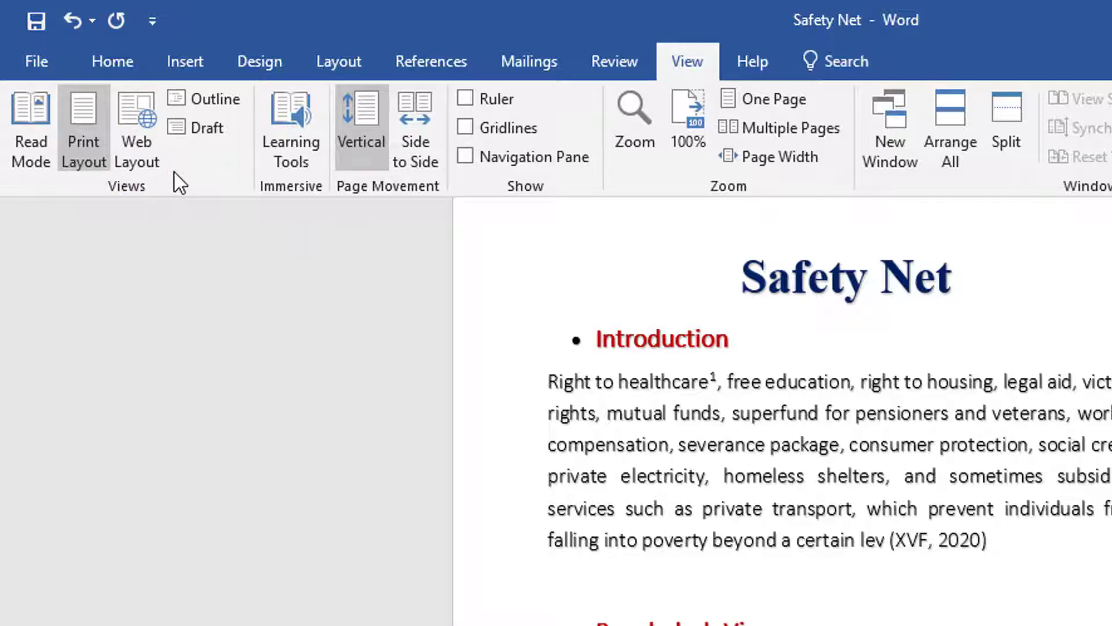
pyautogui.click(139, 145)
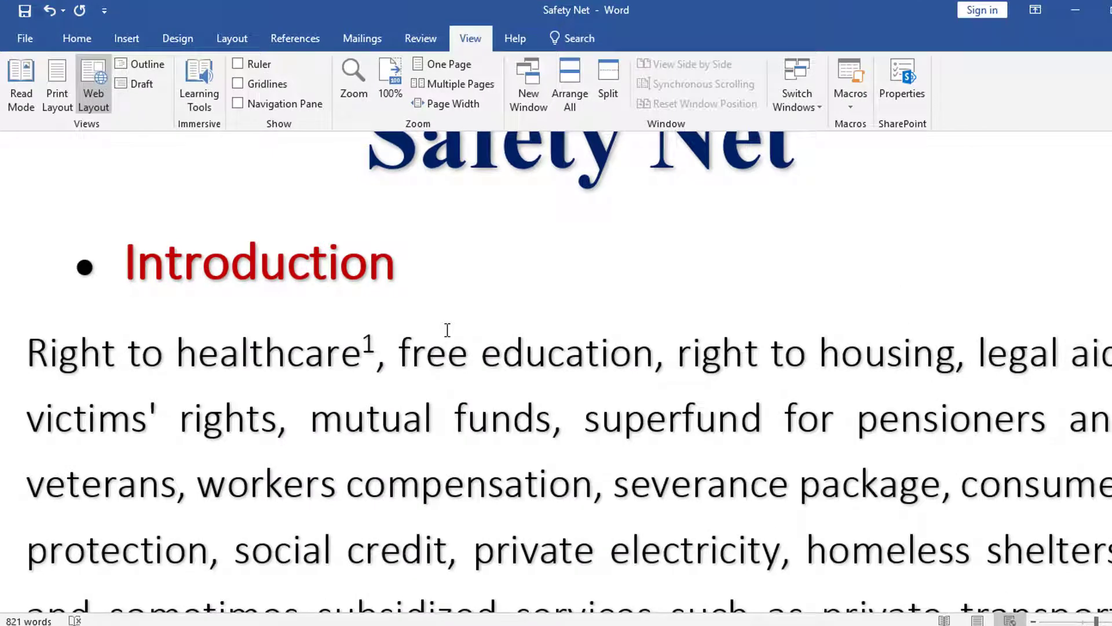
pyautogui.click(58, 87)
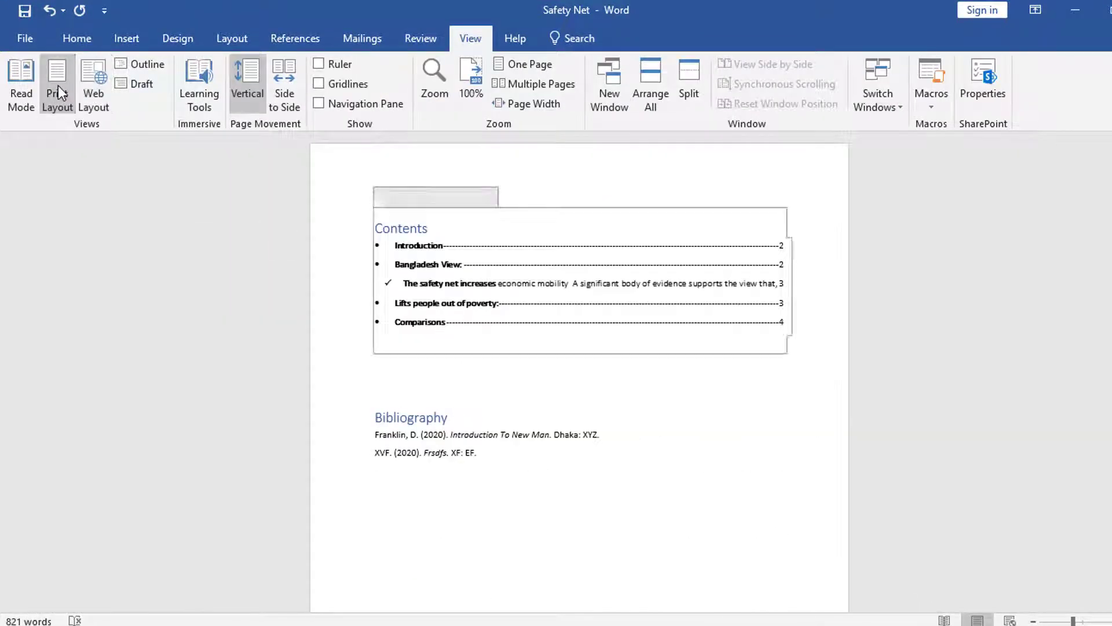
pyautogui.scroll(-2, 675, 394)
pyautogui.scroll(-3, 666, 423)
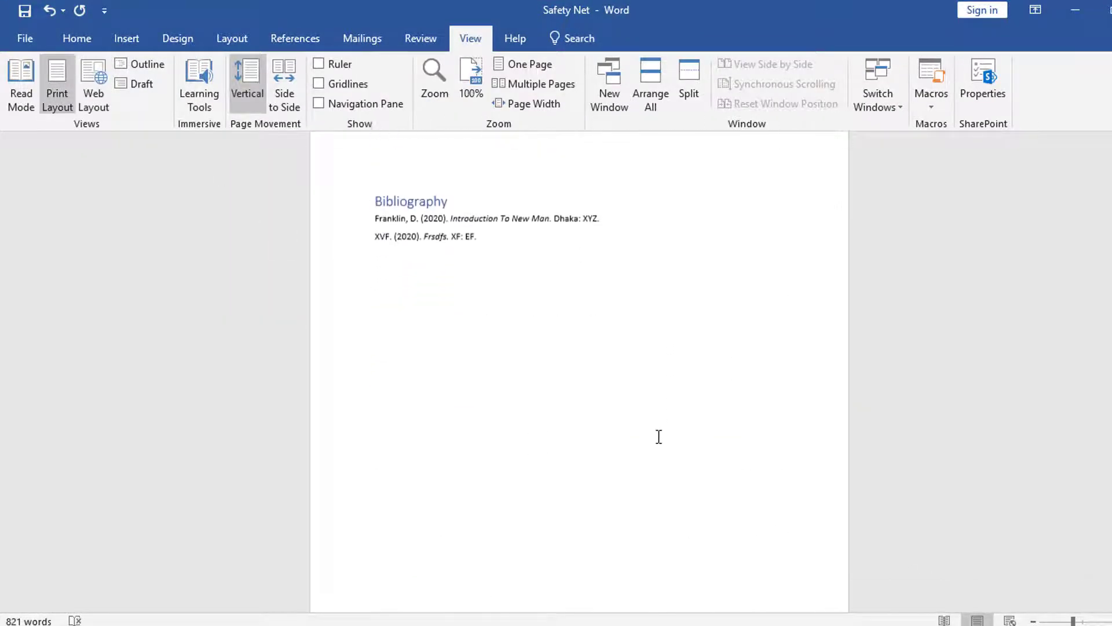
pyautogui.scroll(-4, 658, 434)
pyautogui.scroll(-4, 659, 434)
pyautogui.scroll(-2, 541, 323)
pyautogui.scroll(-1, 541, 323)
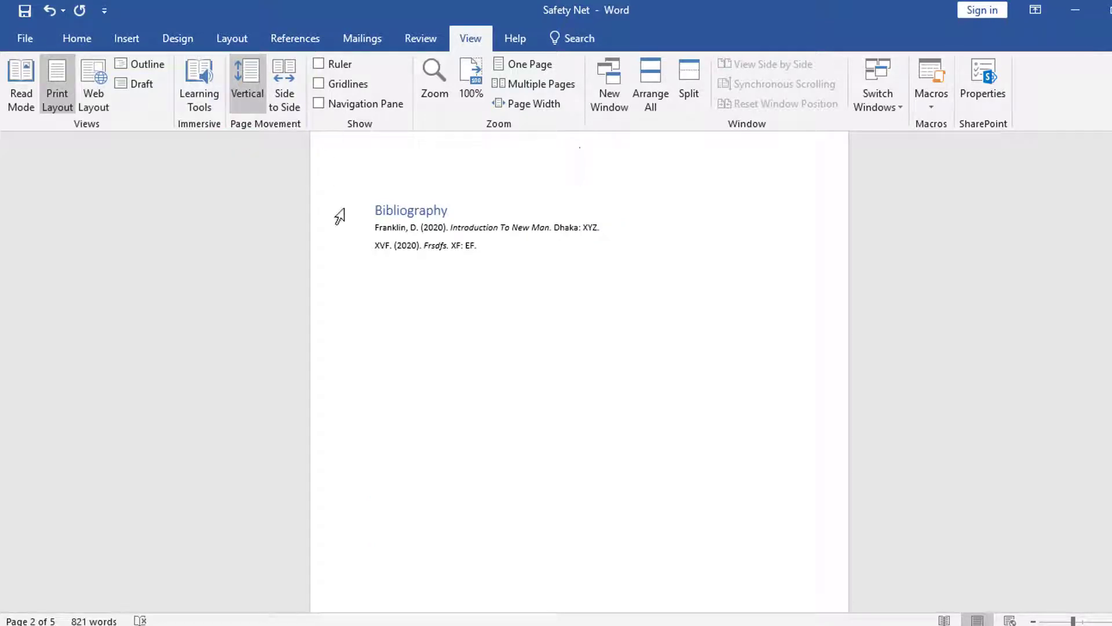
pyautogui.scroll(-2, 460, 296)
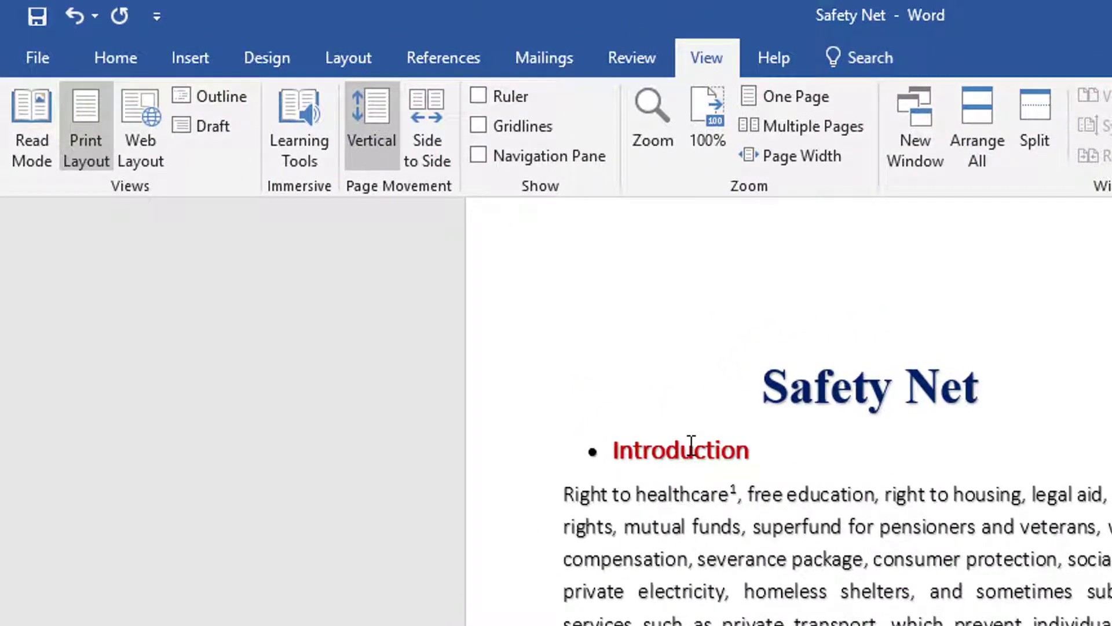
pyautogui.click(429, 130)
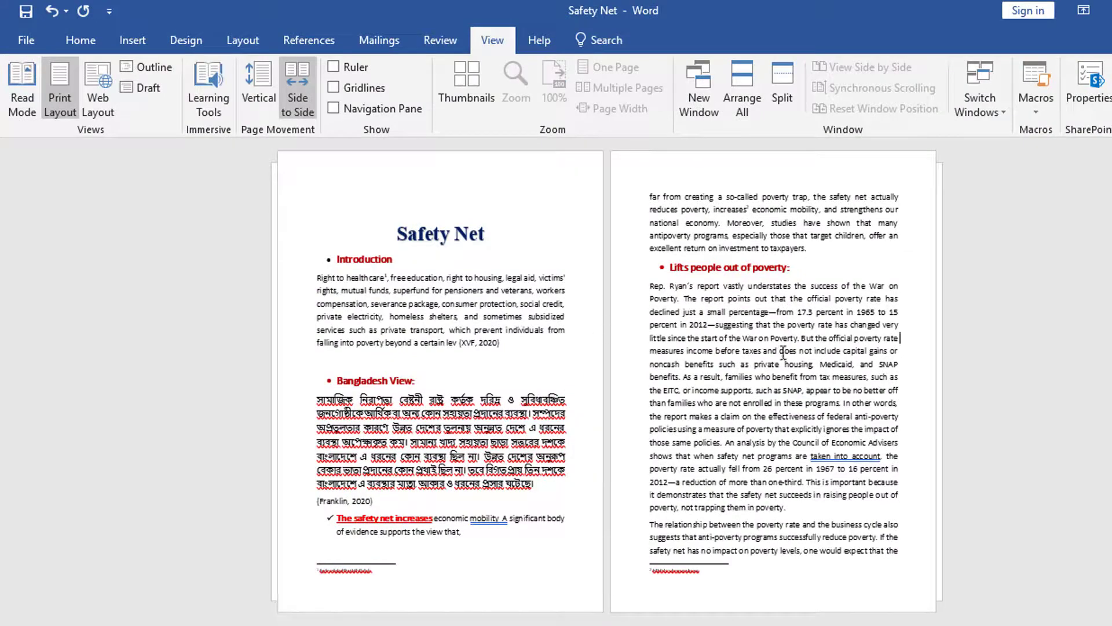
pyautogui.scroll(1, 696, 358)
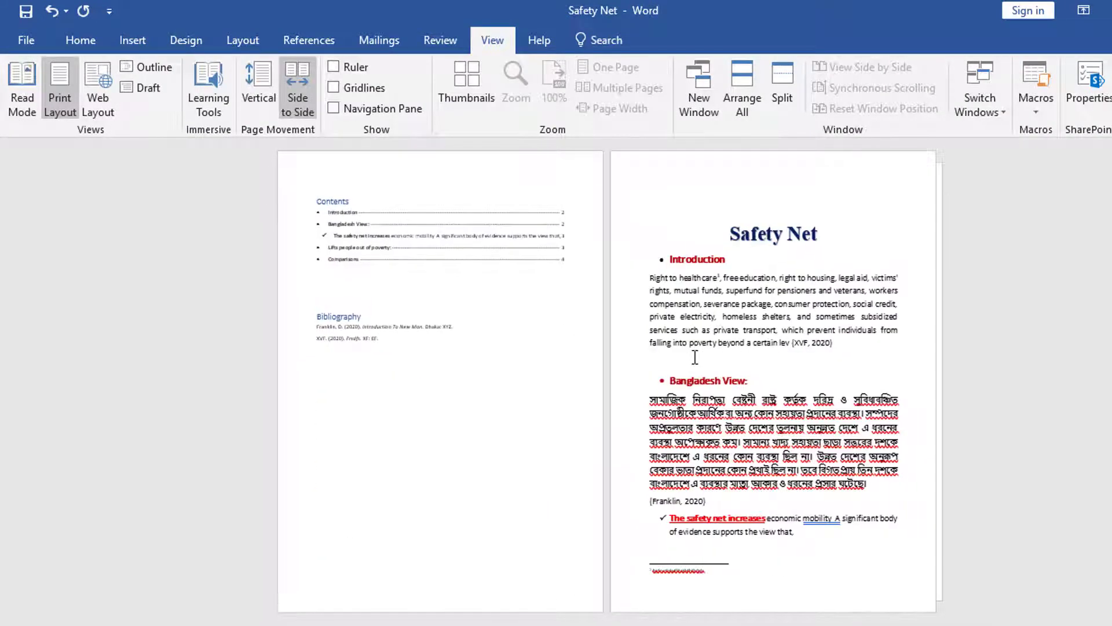
pyautogui.scroll(-2, 696, 357)
pyautogui.scroll(-1, 695, 357)
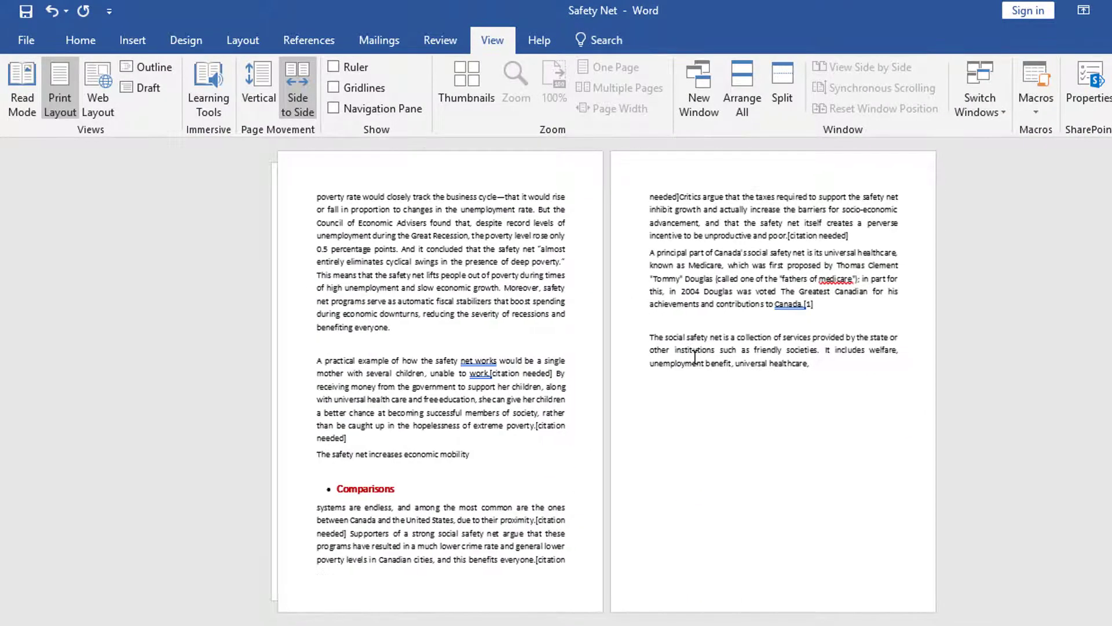
pyautogui.scroll(1, 696, 357)
pyautogui.scroll(2, 695, 357)
pyautogui.scroll(-2, 695, 358)
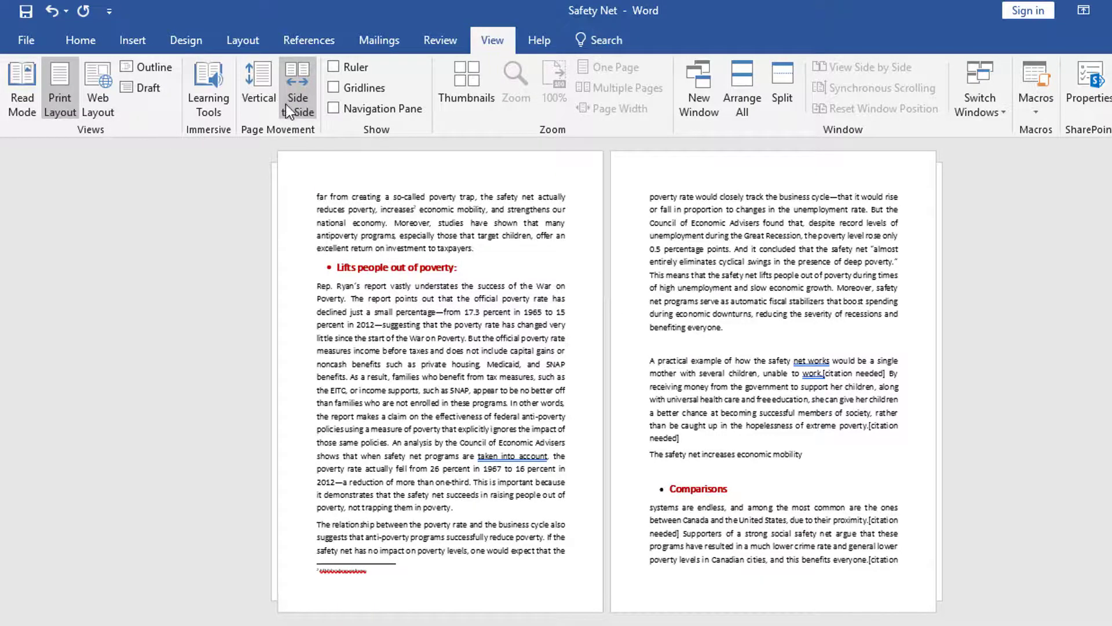
pyautogui.click(273, 89)
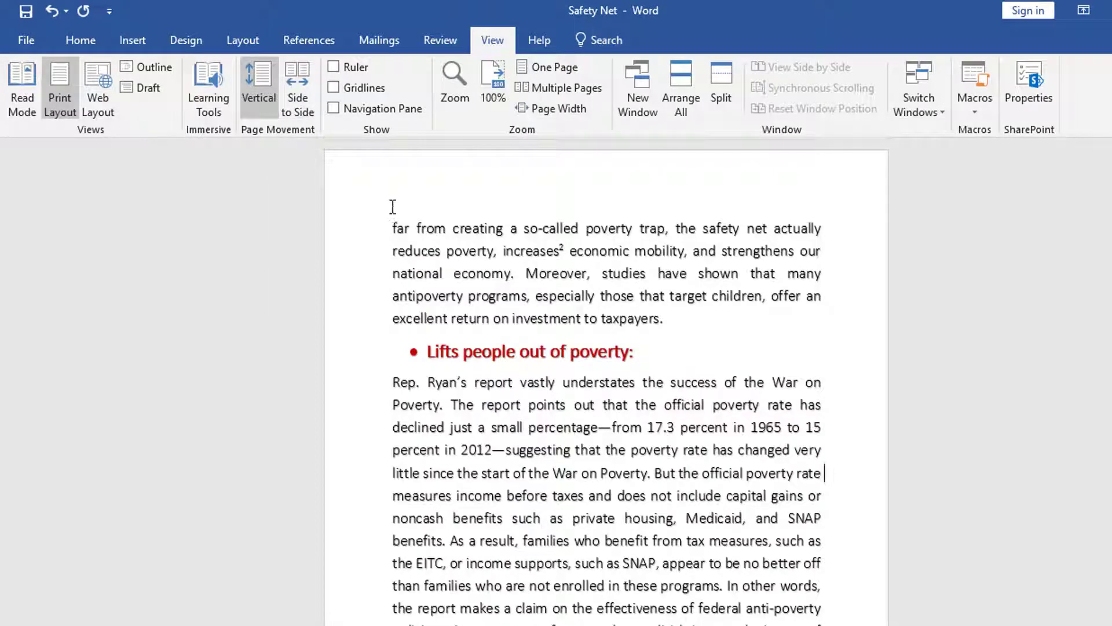
# Turn on the Ruler in the View tab's Show group, with the title and Introduction in view.
pyautogui.scroll(3, 529, 276)
pyautogui.scroll(8, 529, 276)
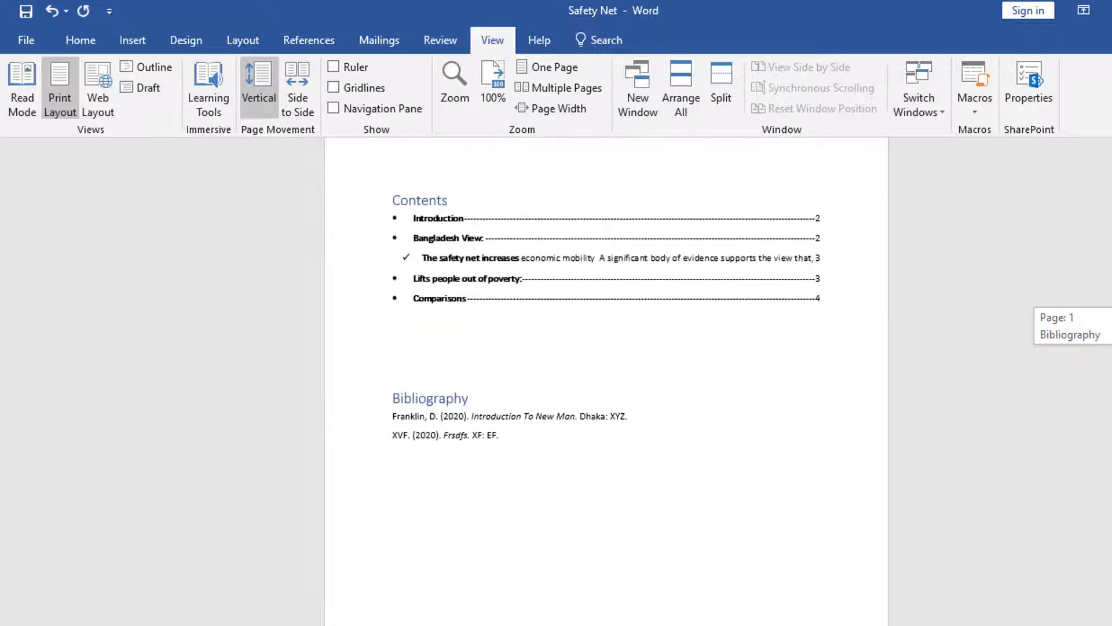
pyautogui.click(334, 68)
pyautogui.scroll(-3, 564, 311)
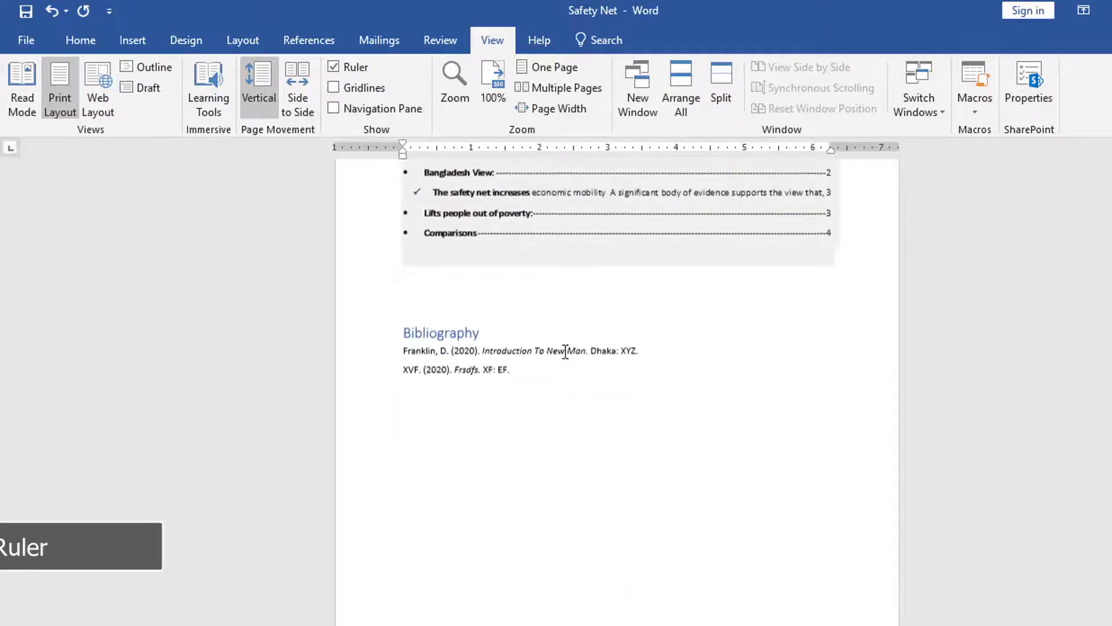
pyautogui.scroll(3, 566, 350)
pyautogui.scroll(-3, 669, 313)
pyautogui.scroll(-5, 669, 313)
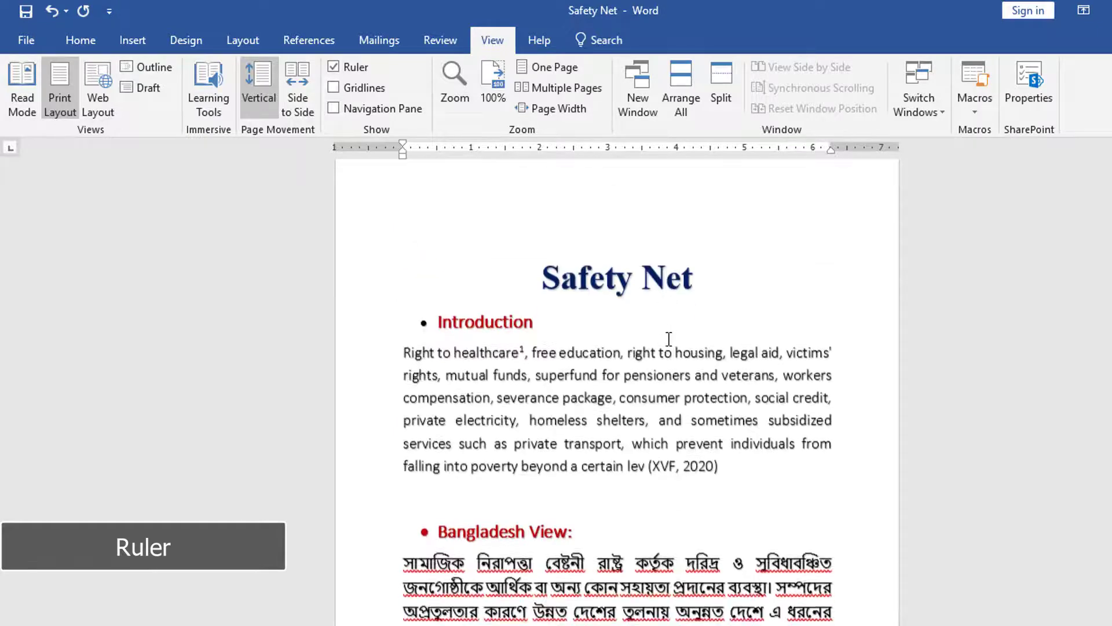
pyautogui.scroll(-2, 753, 231)
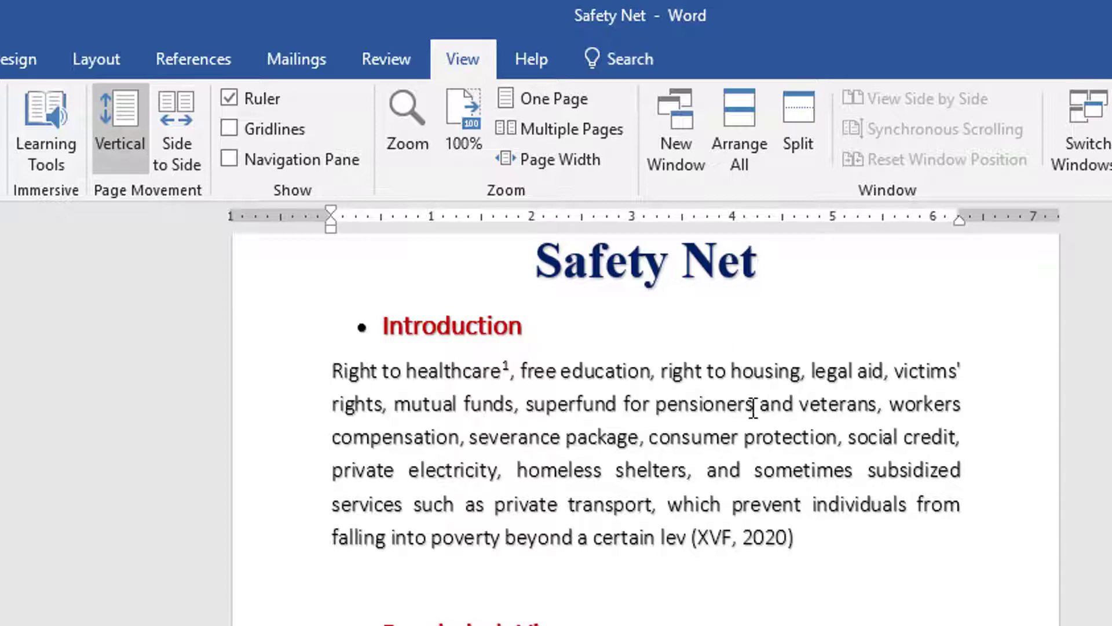
pyautogui.scroll(2, 753, 408)
pyautogui.scroll(-1, 753, 408)
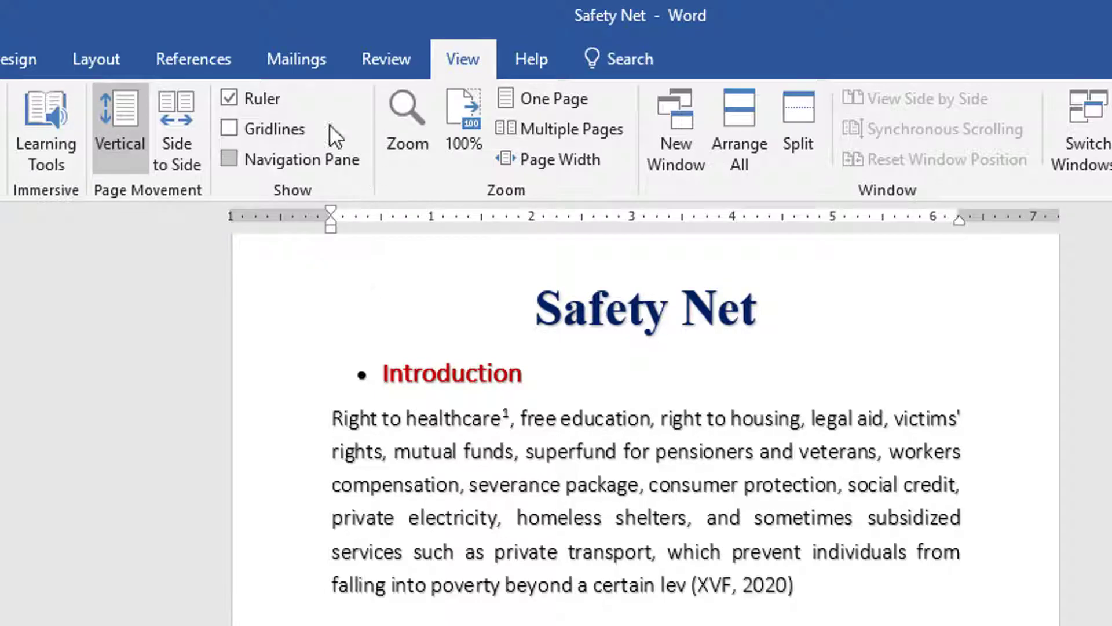
# Drag the ruler's left indent marker and both left and right margin boundaries outward.
pyautogui.moveTo(330, 228); pyautogui.dragTo(300, 230)
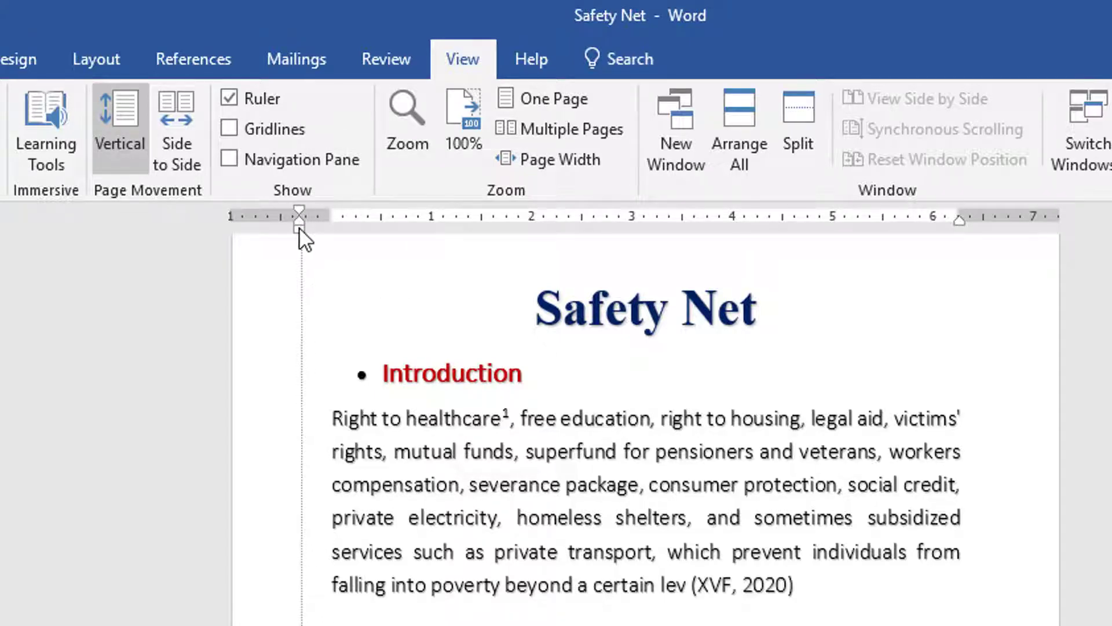
pyautogui.scroll(-6, 300, 228)
pyautogui.scroll(-3, 358, 305)
pyautogui.scroll(3, 319, 321)
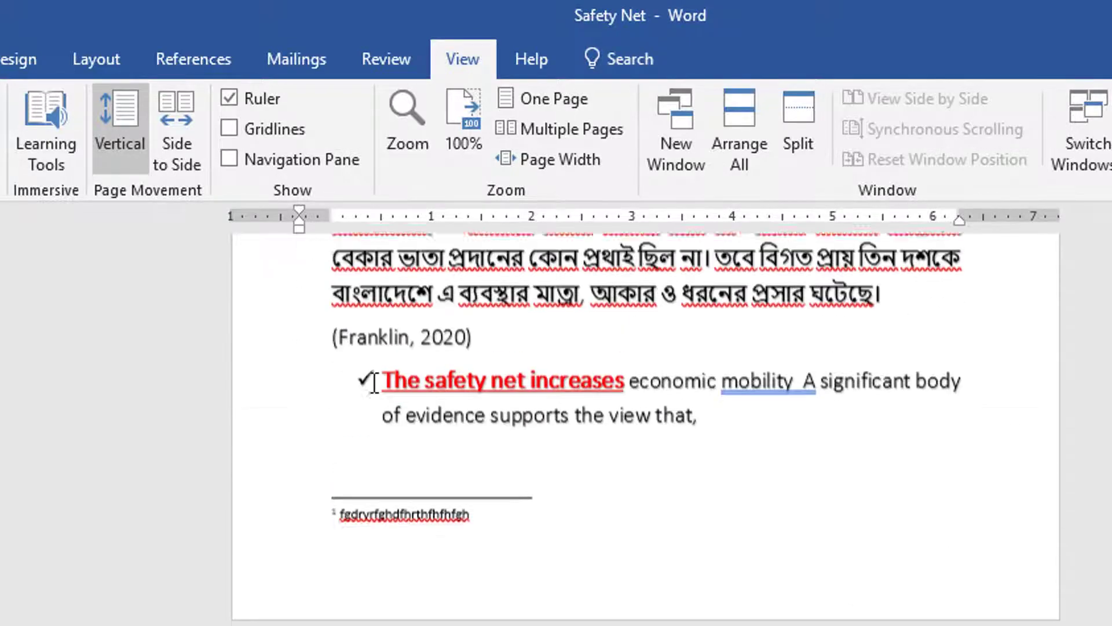
pyautogui.scroll(5, 375, 383)
pyautogui.scroll(5, 374, 383)
pyautogui.scroll(5, 374, 383)
pyautogui.scroll(5, 394, 382)
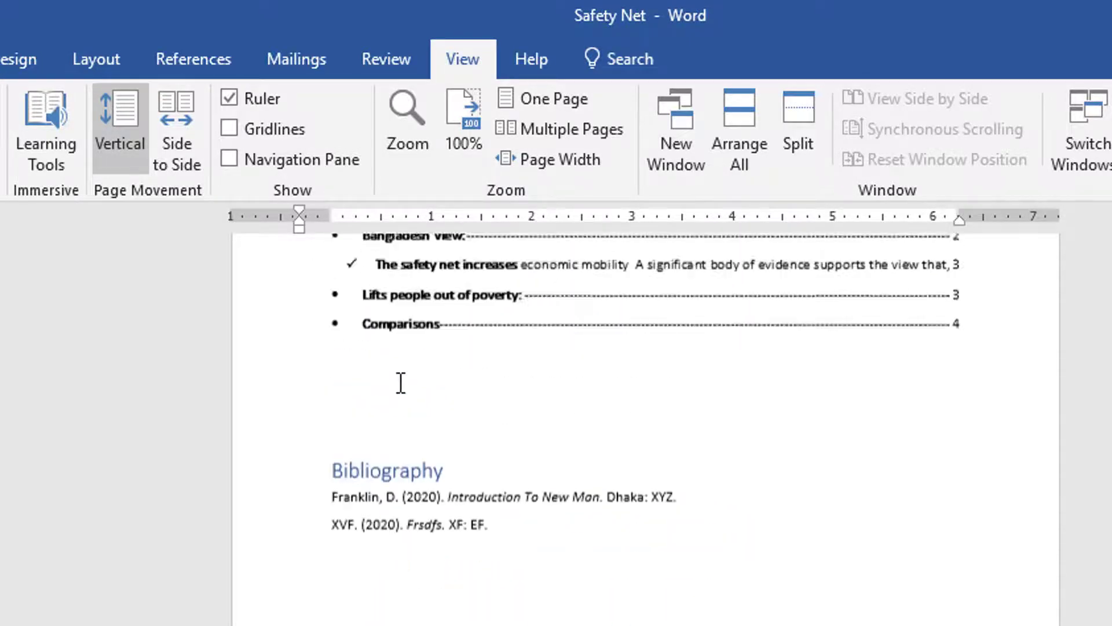
pyautogui.scroll(3, 400, 383)
pyautogui.scroll(10, 390, 510)
pyautogui.scroll(-10, 390, 522)
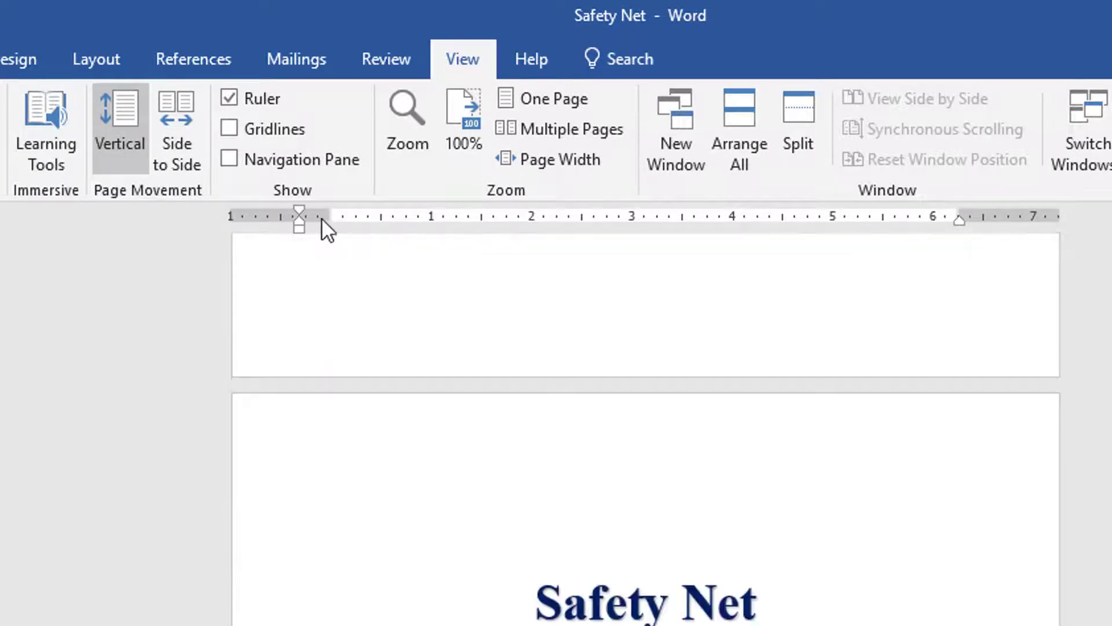
pyautogui.moveTo(334, 218); pyautogui.dragTo(310, 218)
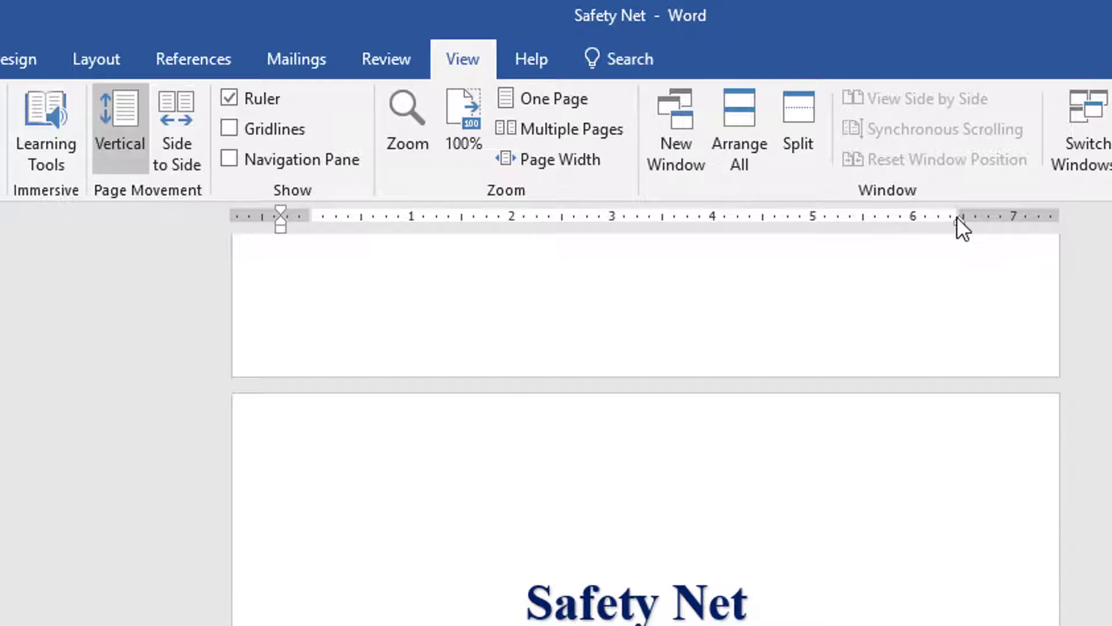
pyautogui.moveTo(962, 222); pyautogui.dragTo(989, 219)
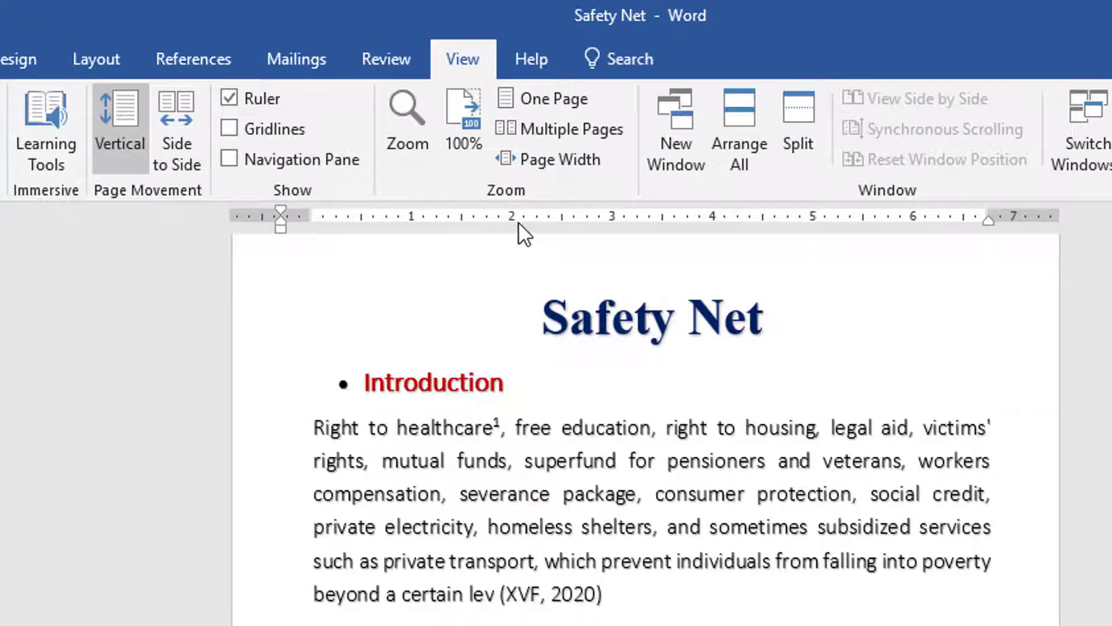
# Toggle Gridlines and the Navigation Pane on and off, then turn off the Ruler.
pyautogui.click(231, 127)
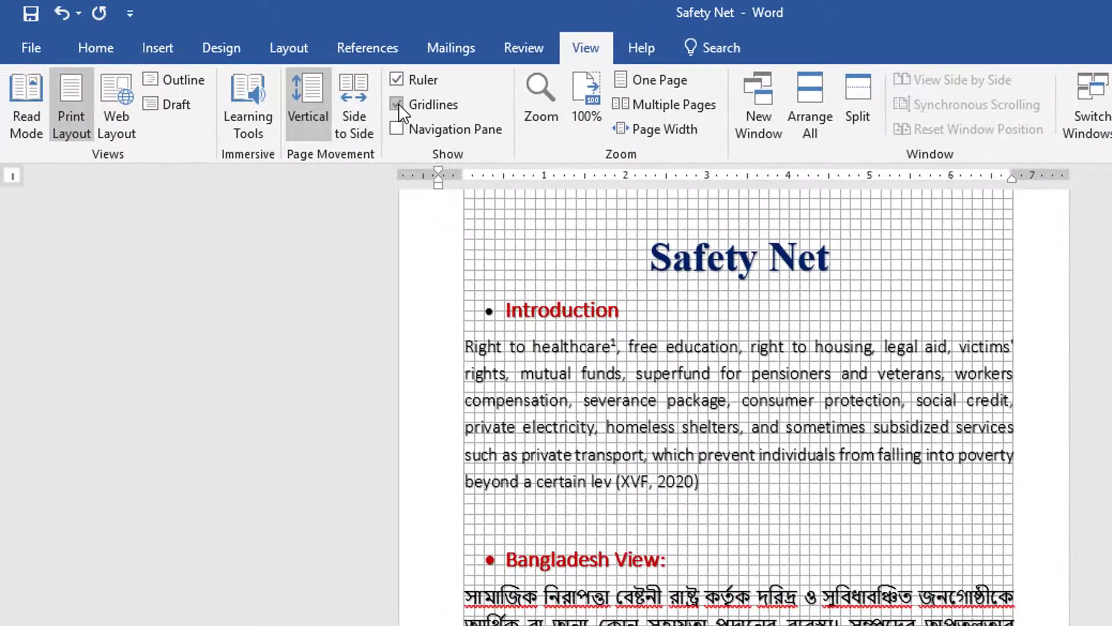
pyautogui.click(398, 103)
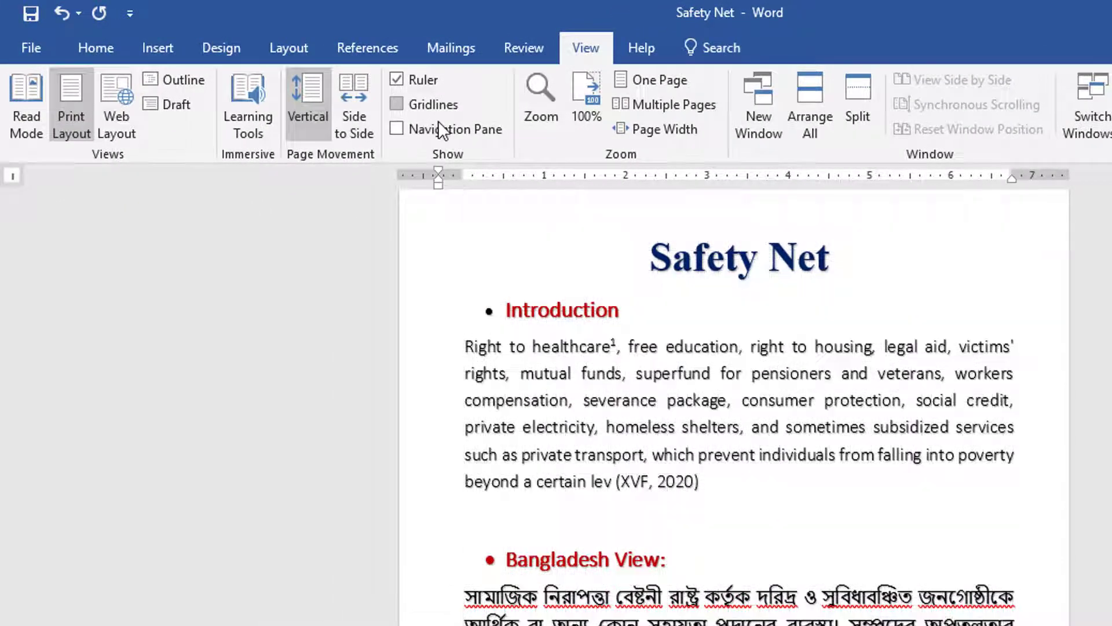
pyautogui.click(396, 128)
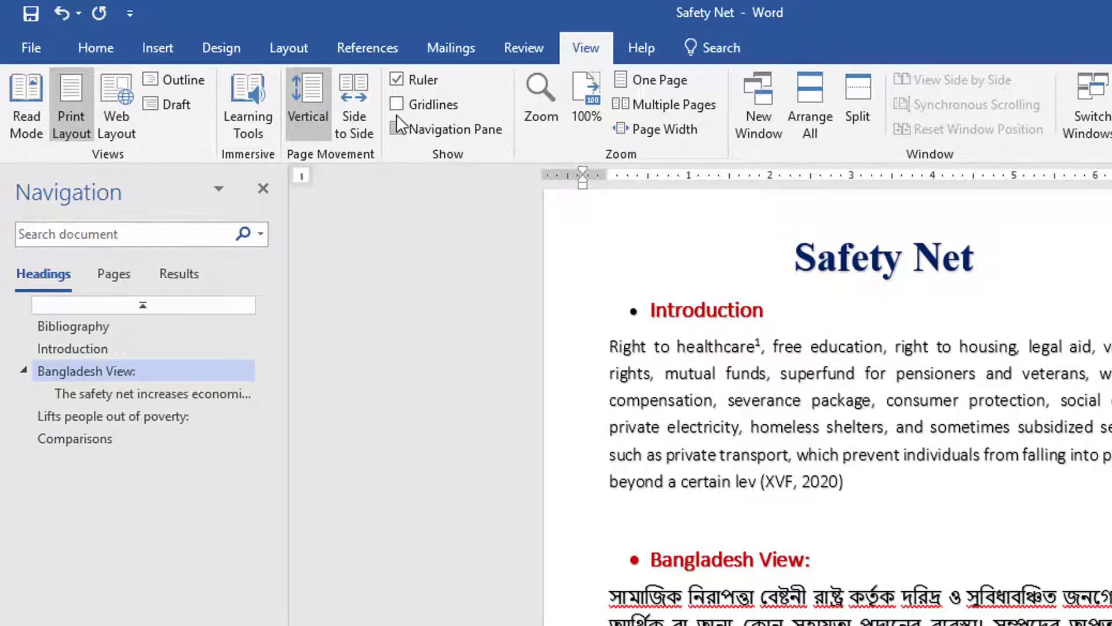
pyautogui.click(398, 123)
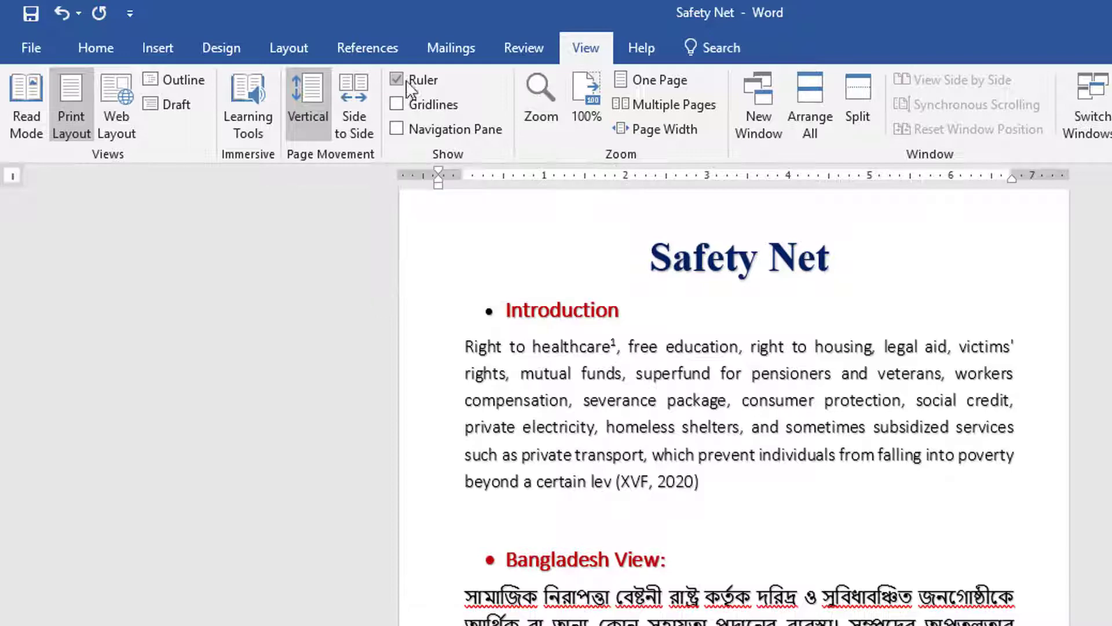
pyautogui.click(394, 80)
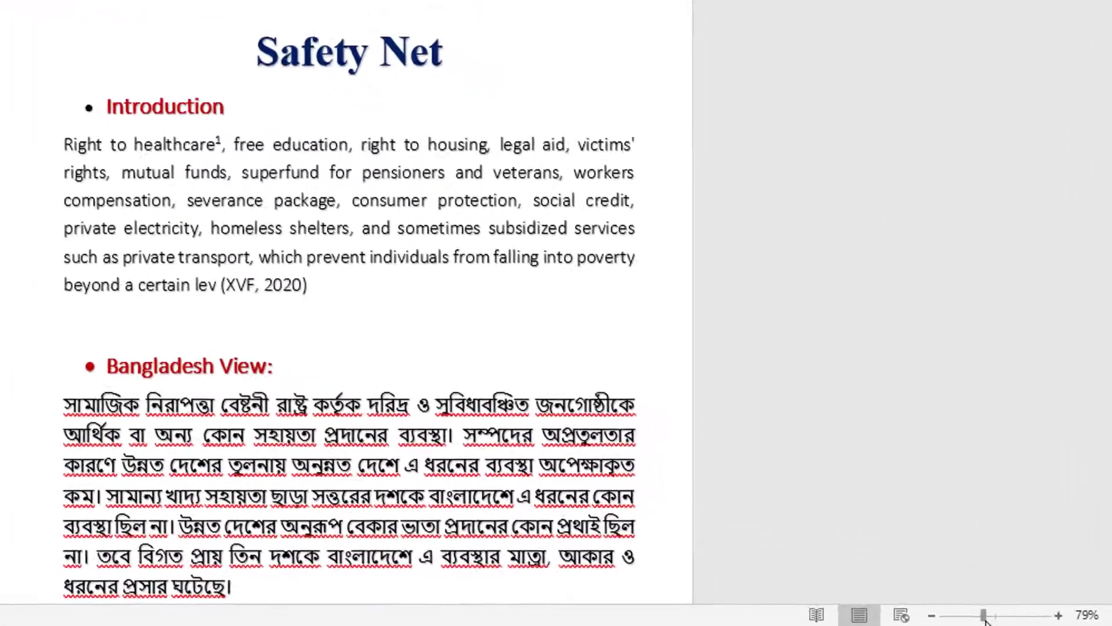
# Use the status-bar zoom slider to jump to about 196% and back to 100%.
pyautogui.click(1031, 620)
pyautogui.click(1005, 621)
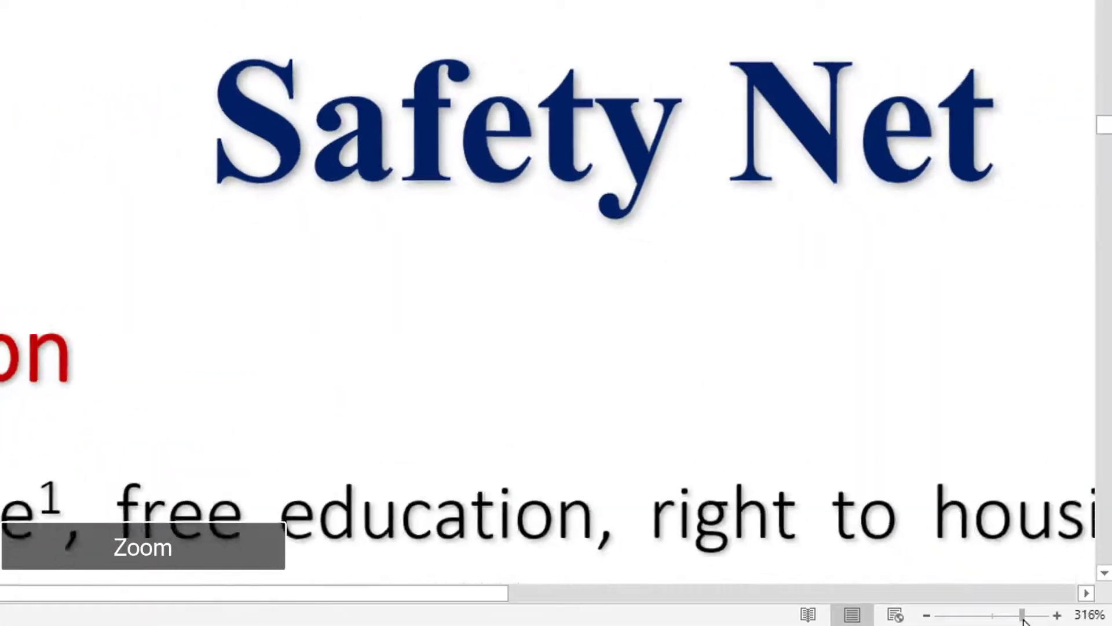
pyautogui.moveTo(1006, 620); pyautogui.dragTo(991, 620)
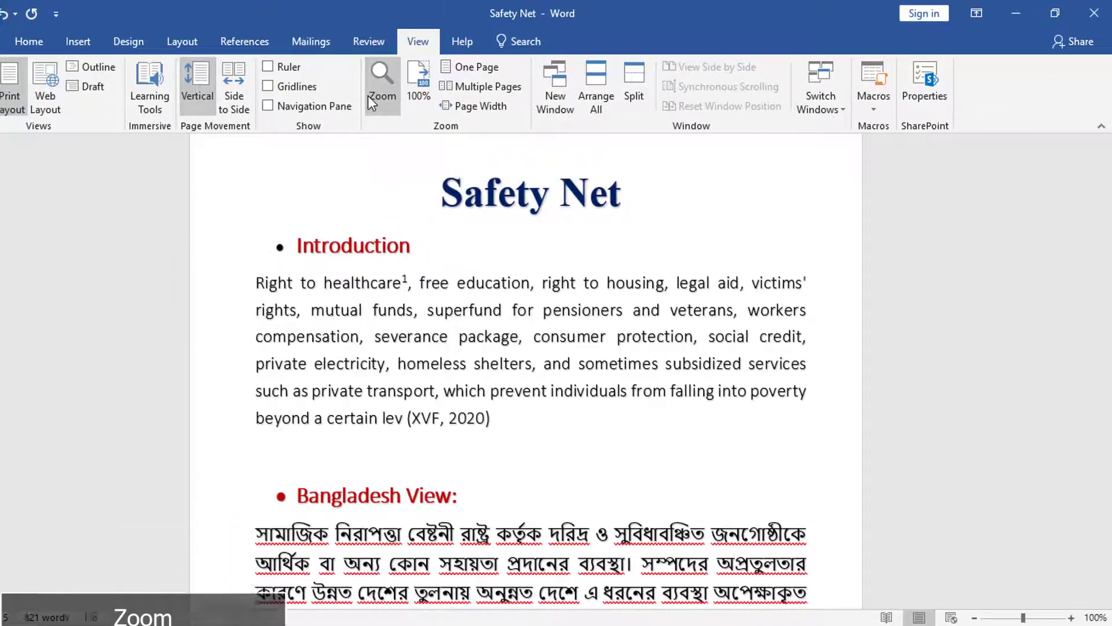
# Apply 200% from the Zoom dialog, slide down through 93%, then restore exactly 100%.
pyautogui.click(388, 103)
pyautogui.click(392, 209)
pyautogui.click(582, 431)
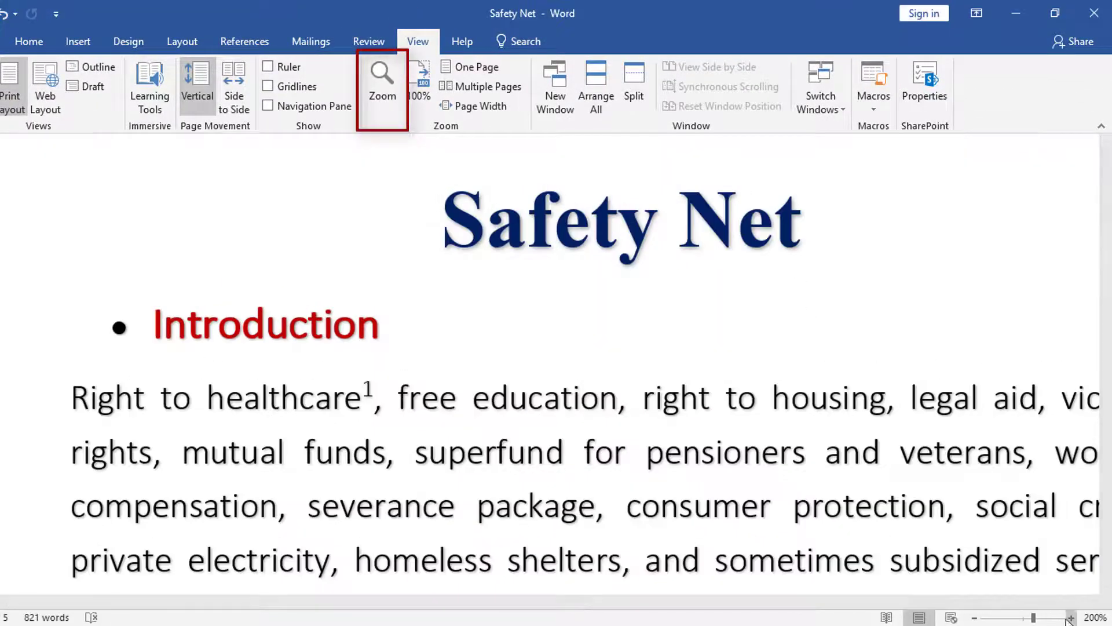
pyautogui.moveTo(1033, 620); pyautogui.dragTo(1024, 621)
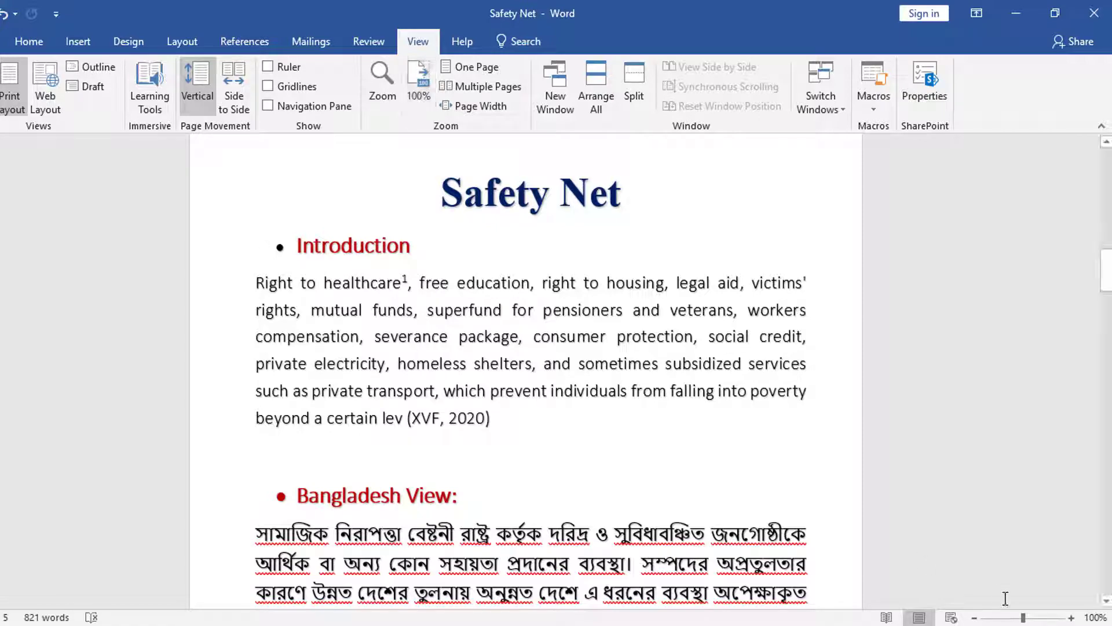
pyautogui.moveTo(1023, 617); pyautogui.dragTo(1020, 618)
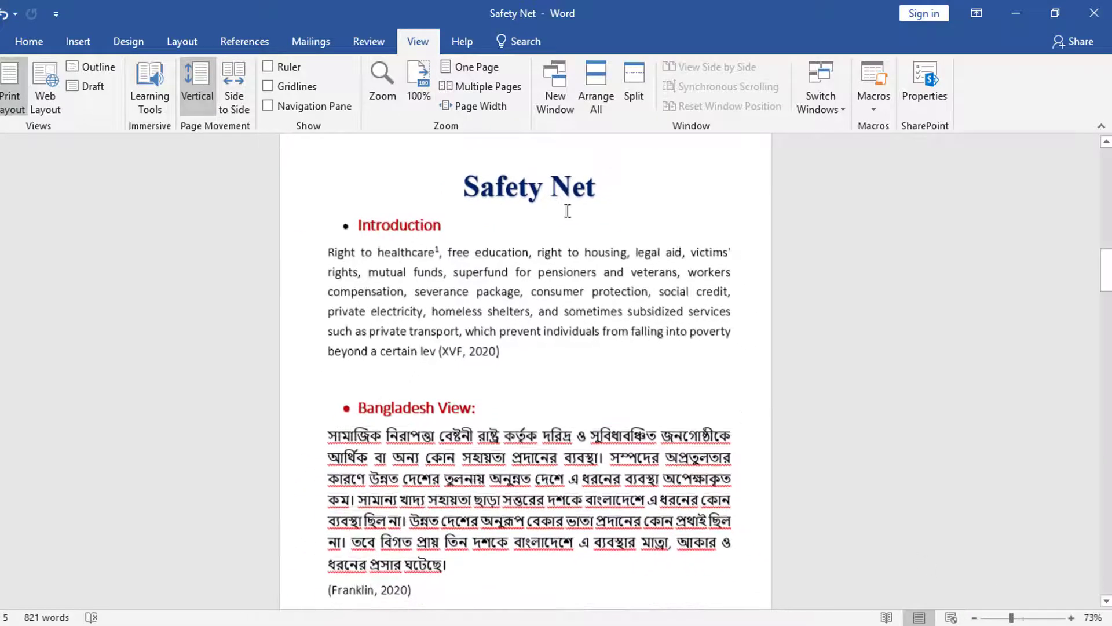
pyautogui.click(419, 75)
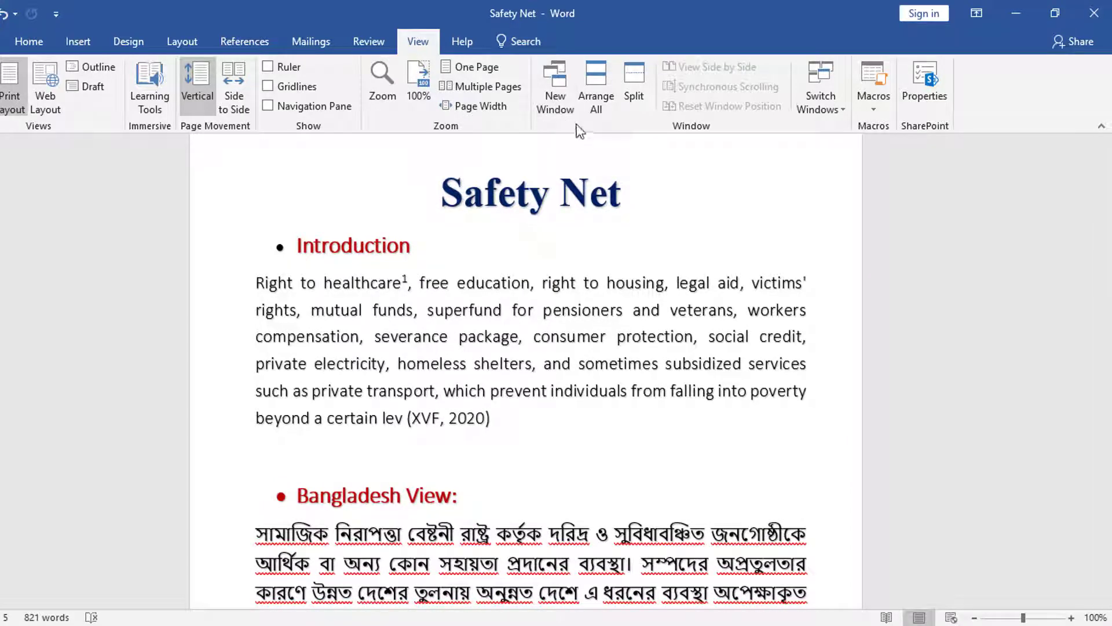
# Open Safety Net in a second window and switch between the two copies.
pyautogui.click(557, 95)
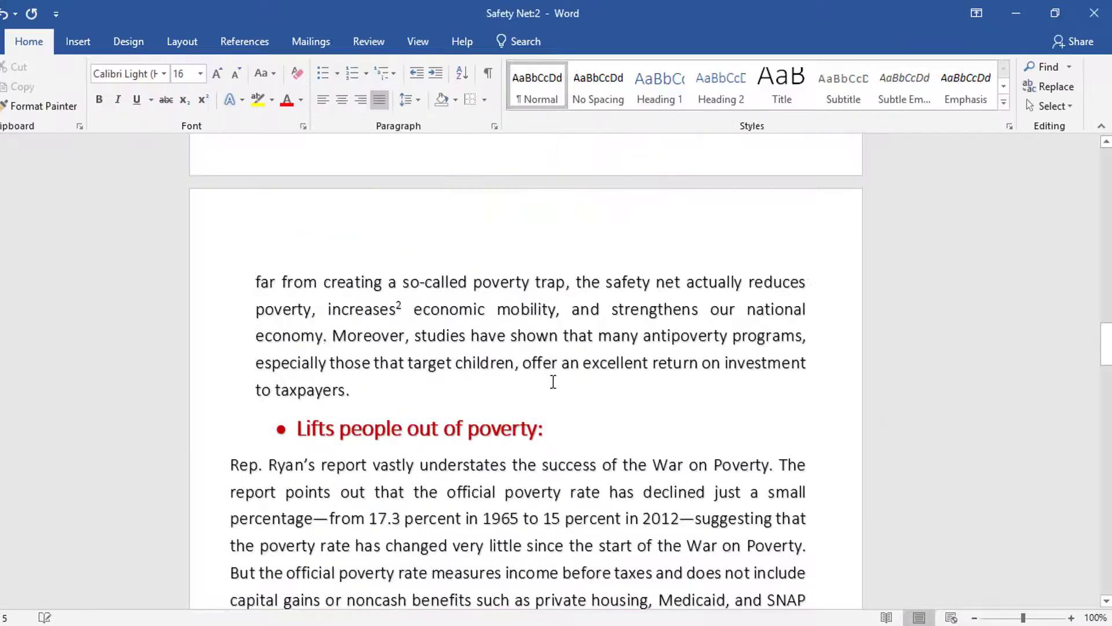
pyautogui.click(432, 573)
pyautogui.hotkey('alt', 'Tab')
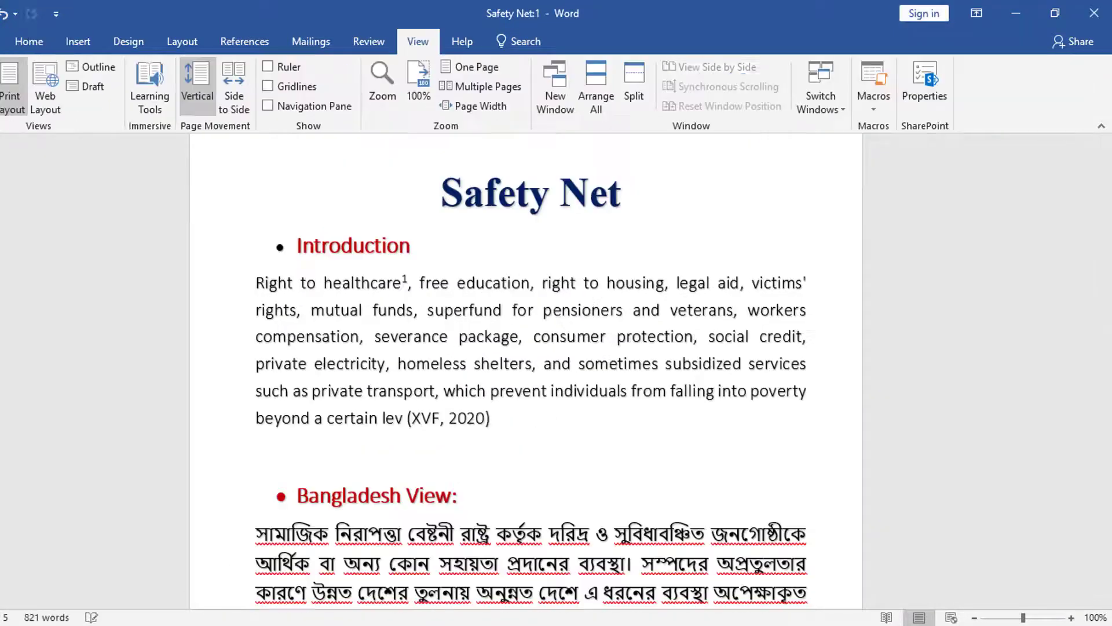
pyautogui.hotkey('alt', 'Tab')
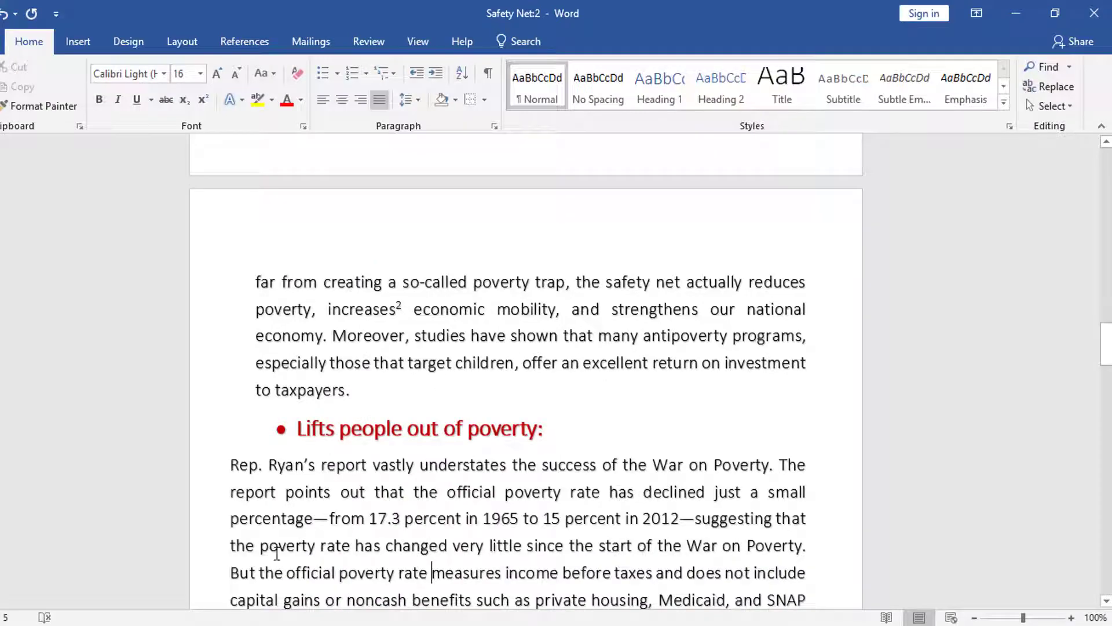
# Scroll both Safety Net:1 and Safety Net:2 back to the Introduction, flipping between them.
pyautogui.scroll(2, 319, 540)
pyautogui.scroll(3, 322, 539)
pyautogui.scroll(4, 322, 540)
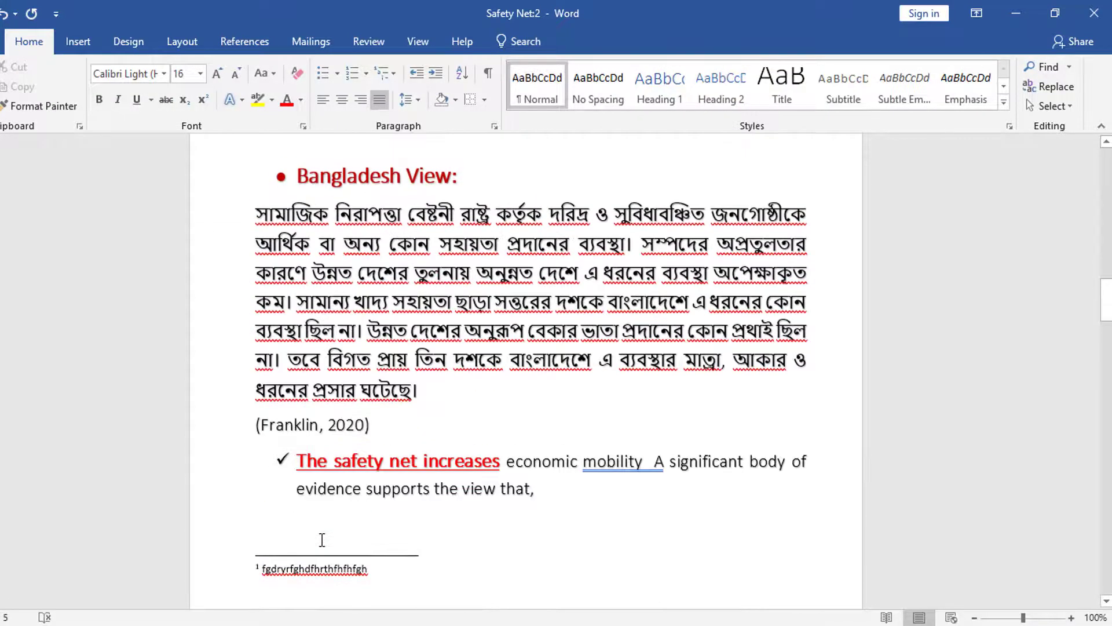
pyautogui.scroll(5, 322, 540)
pyautogui.scroll(1, 322, 540)
pyautogui.hotkey('alt', 'Tab')
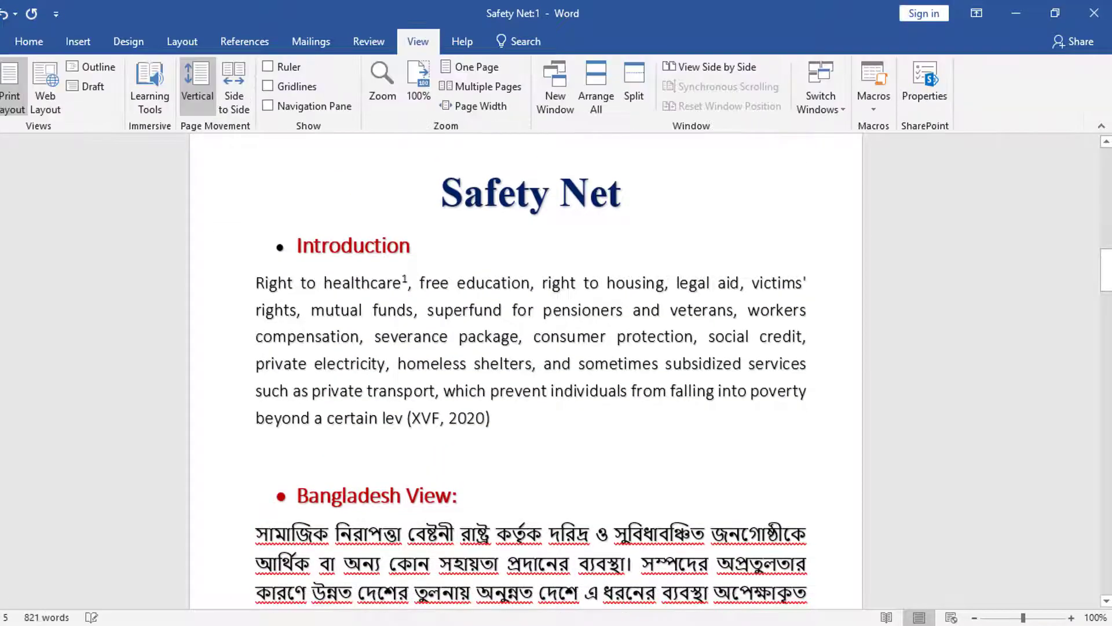
pyautogui.hotkey('alt', 'Tab')
pyautogui.hotkey('alt', 'Tab')
pyautogui.scroll(3, 779, 399)
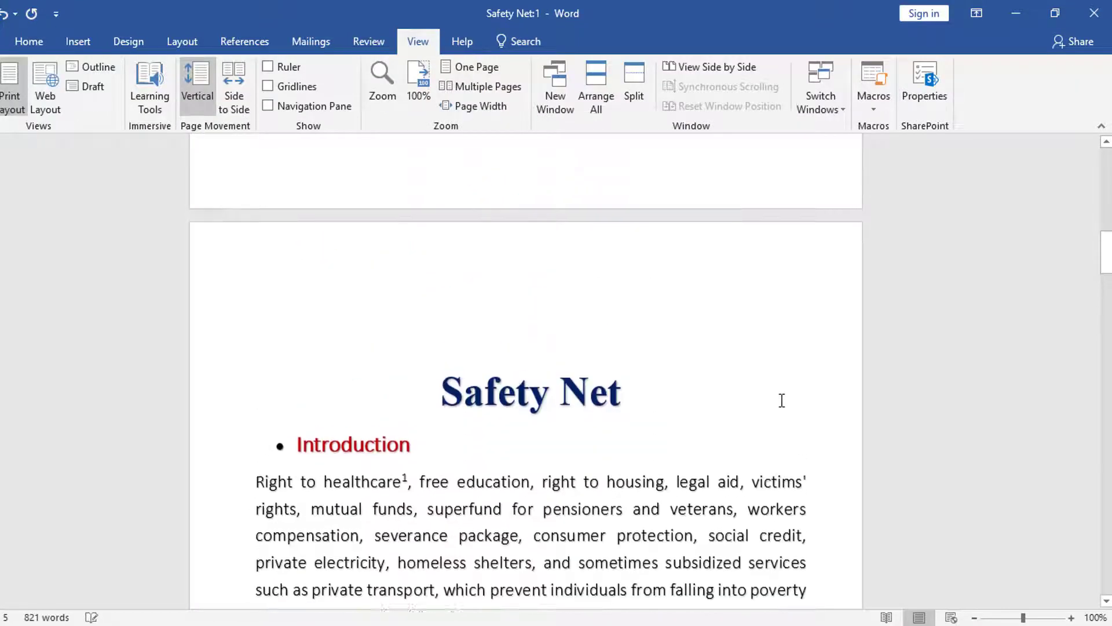
pyautogui.scroll(3, 666, 380)
pyautogui.scroll(2, 422, 380)
pyautogui.scroll(-5, 577, 379)
pyautogui.scroll(-4, 577, 379)
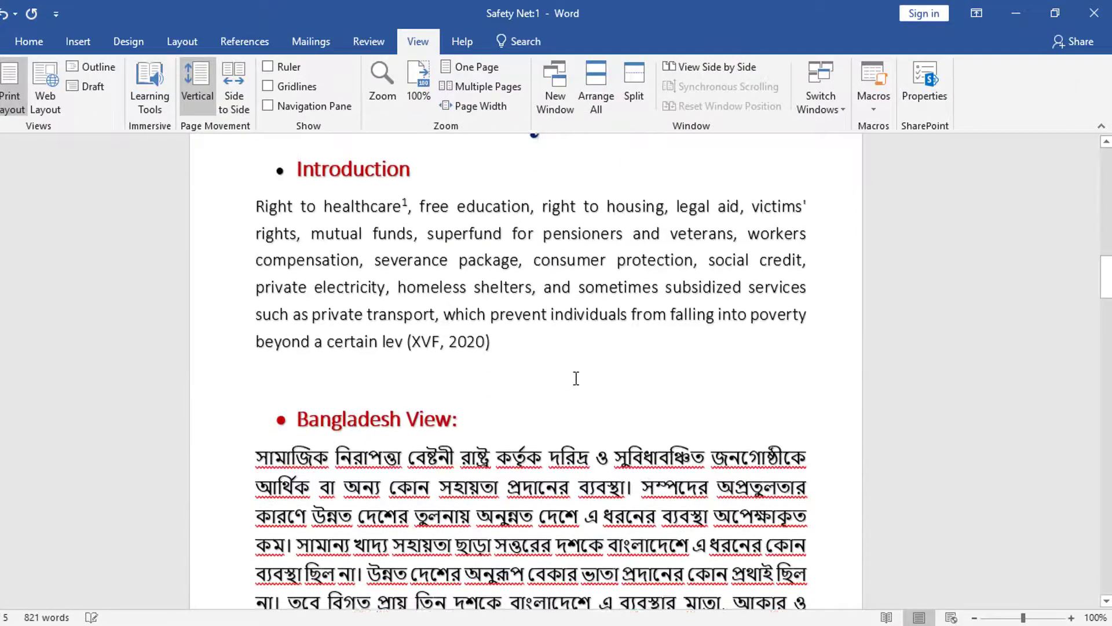
pyautogui.scroll(1, 576, 380)
pyautogui.scroll(-1, 577, 379)
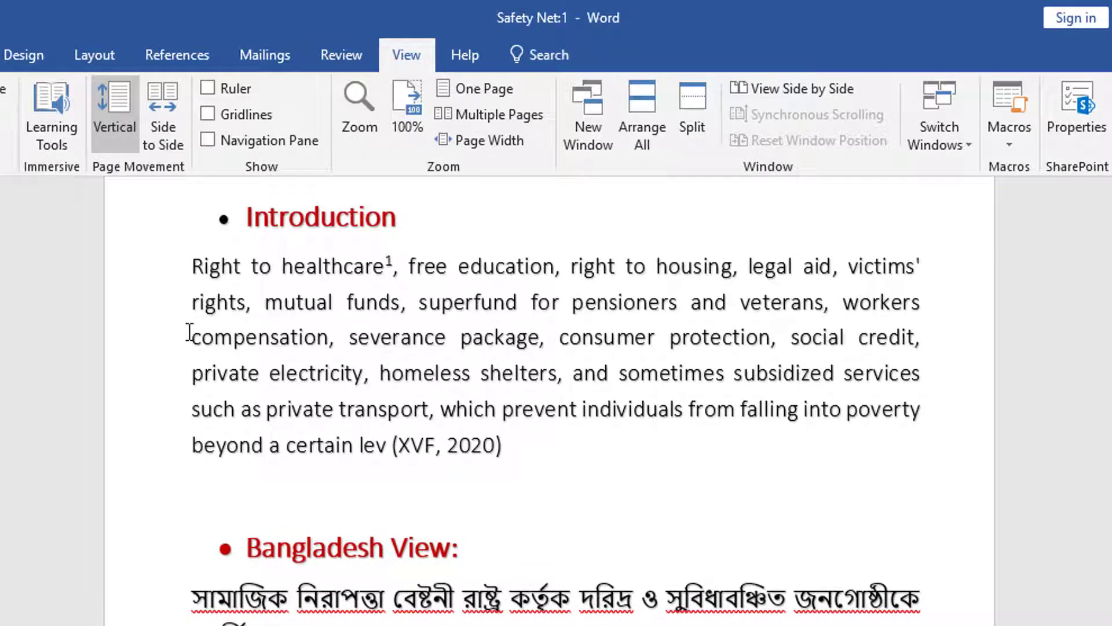
pyautogui.click(190, 335)
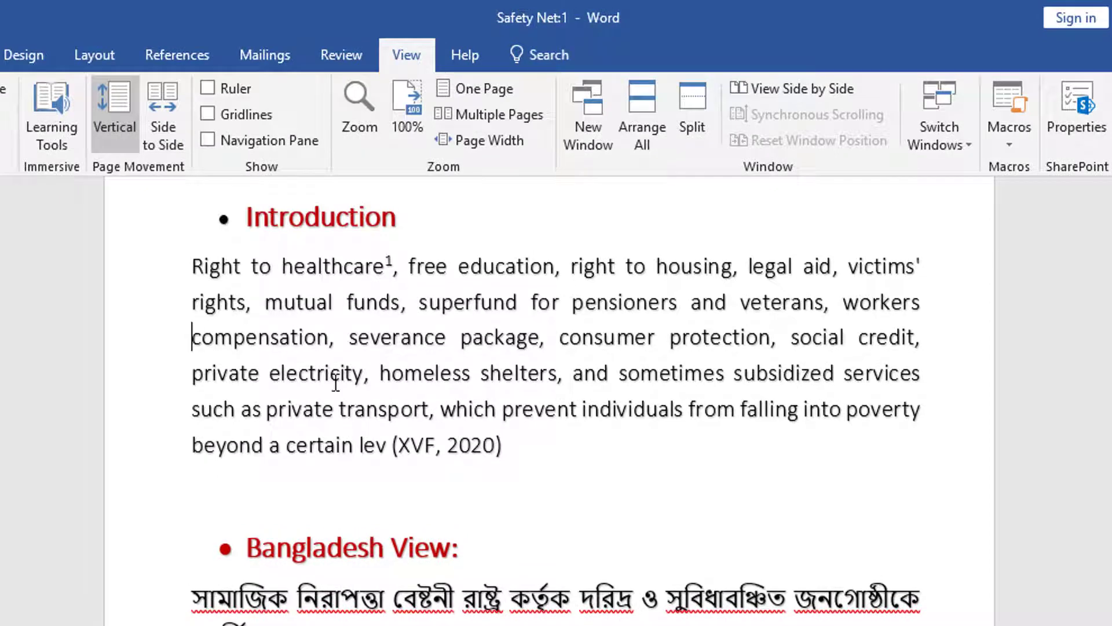
pyautogui.click(689, 104)
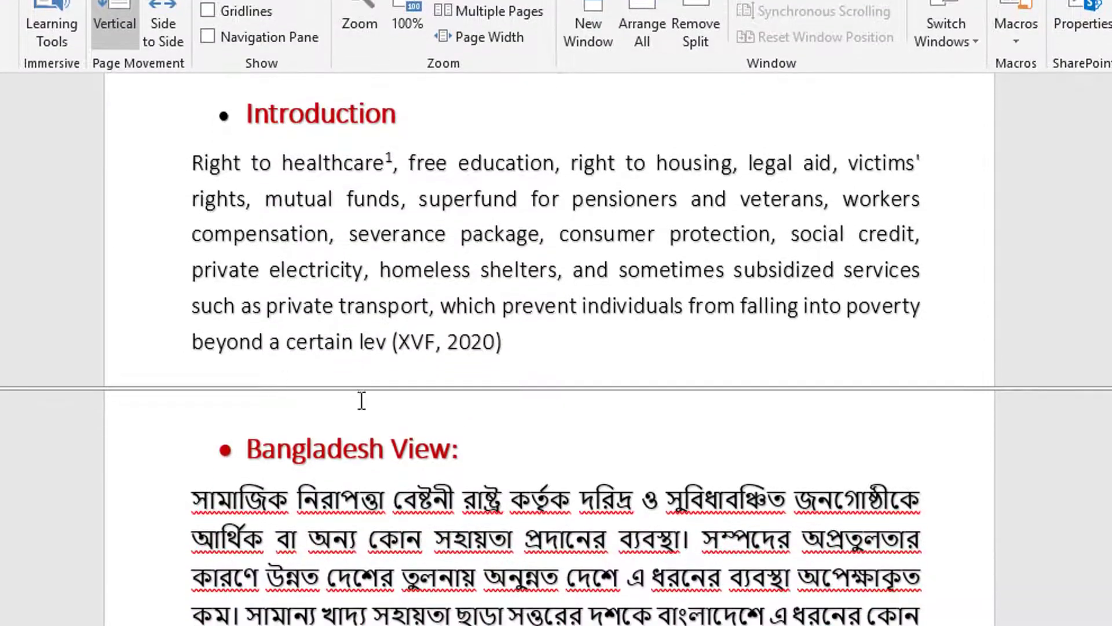
pyautogui.scroll(-2, 466, 400)
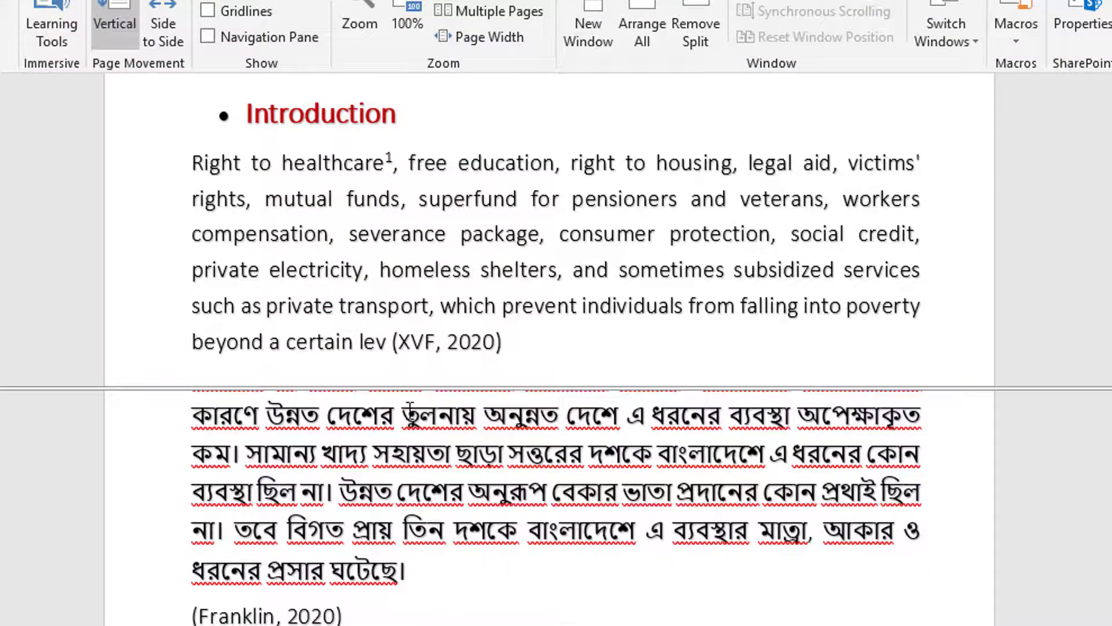
pyautogui.scroll(3, 461, 439)
pyautogui.scroll(-2, 432, 282)
pyautogui.scroll(-2, 432, 281)
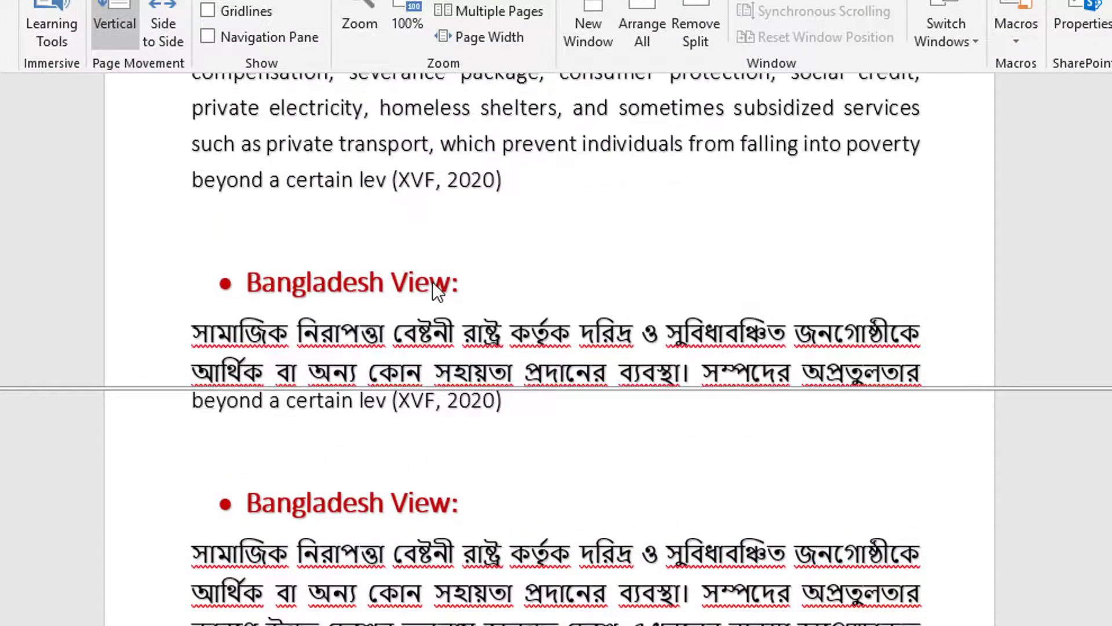
pyautogui.scroll(2, 433, 281)
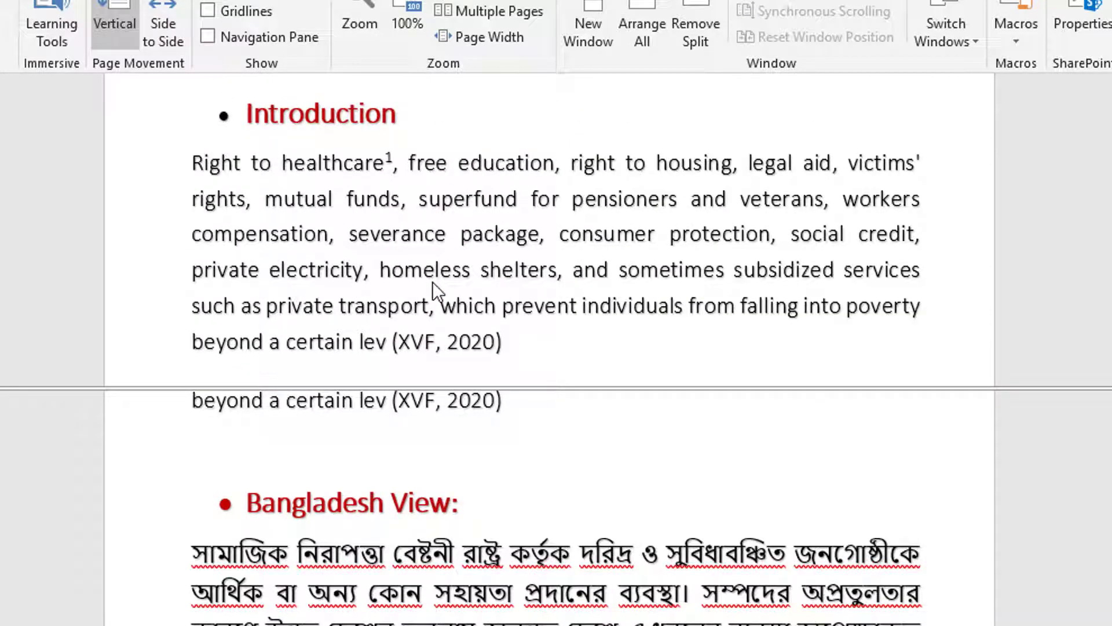
pyautogui.scroll(2, 497, 499)
pyautogui.scroll(-2, 498, 498)
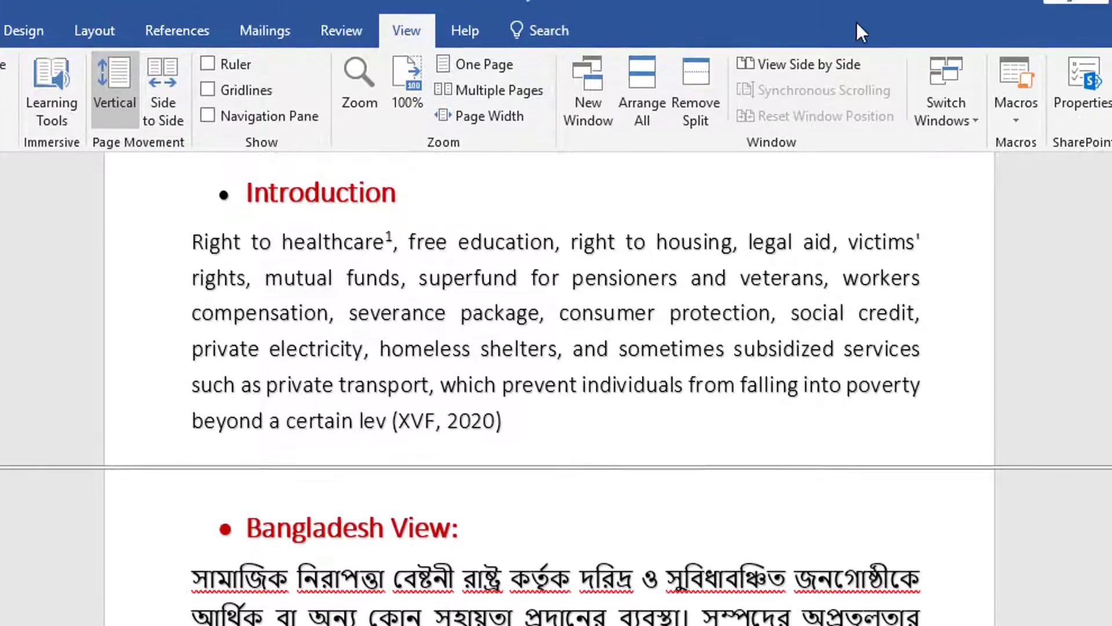
pyautogui.click(704, 107)
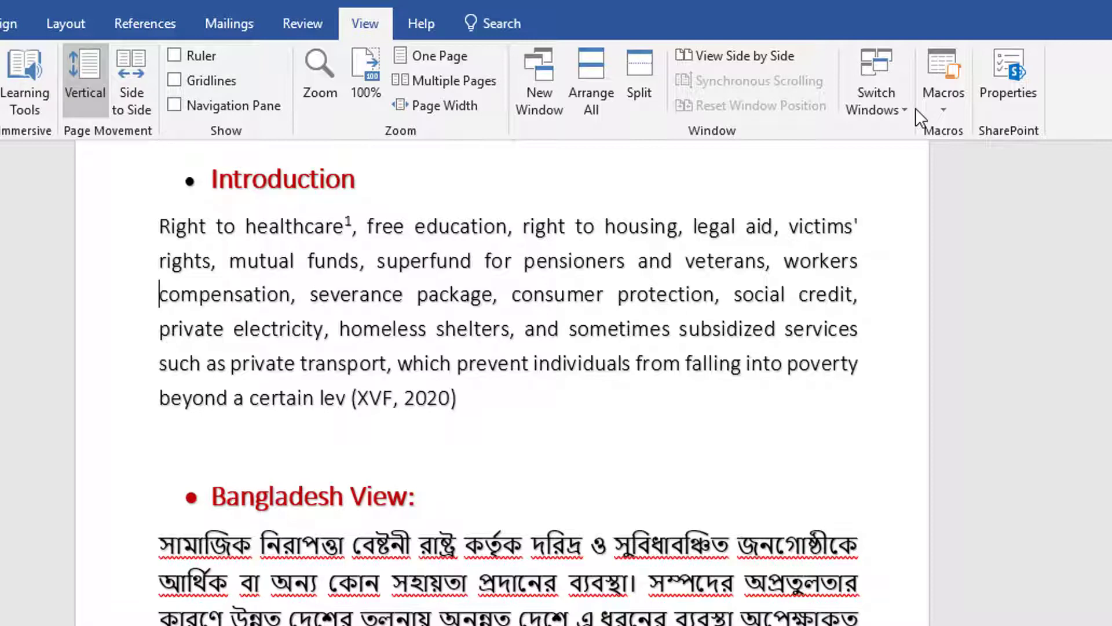
# Insert blank lines between the Introduction paragraph and the Bangladesh View section.
pyautogui.click(273, 432)
pyautogui.press('Return')
pyautogui.press('Return')
pyautogui.click(174, 478)
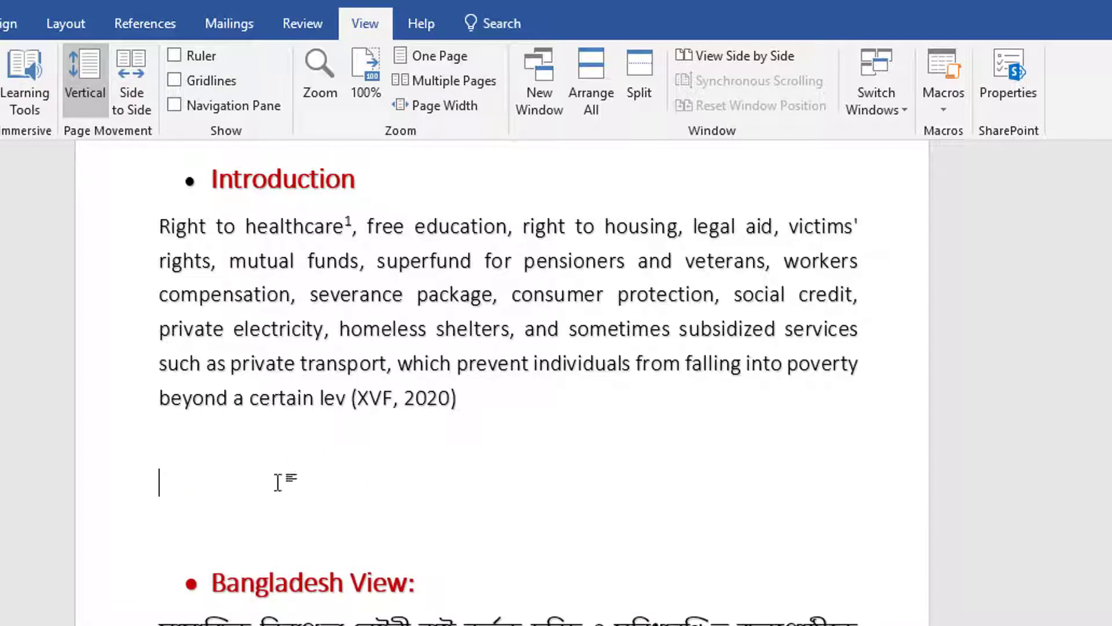
# From the first blank line, bring up Record Macro, proposing Macro1 in Normal.dotm.
pyautogui.press('Up')
pyautogui.click(950, 106)
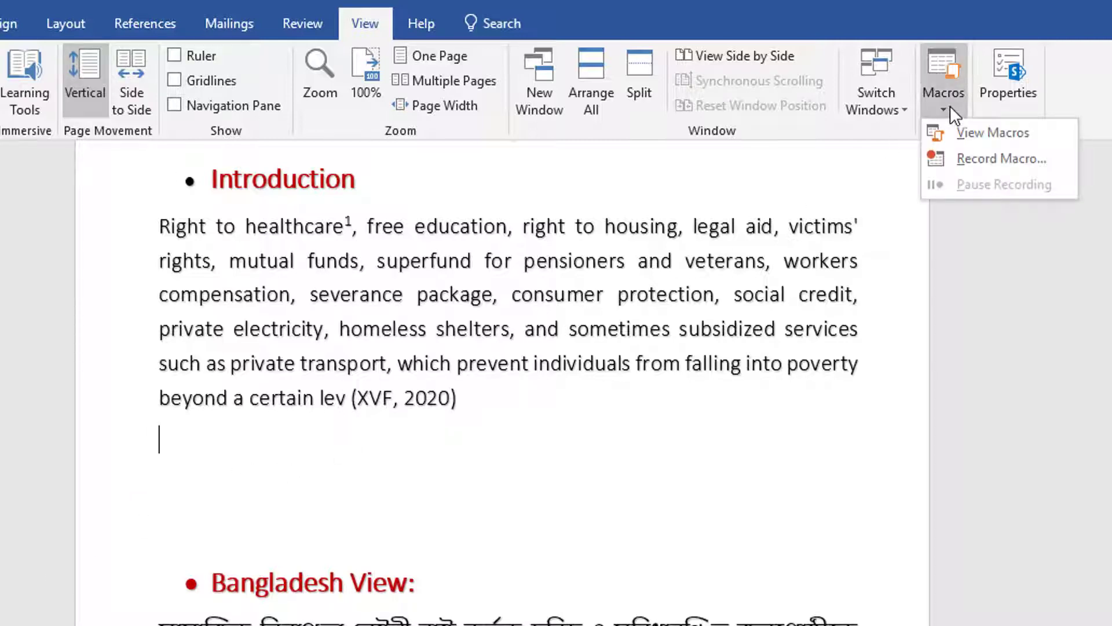
pyautogui.click(979, 162)
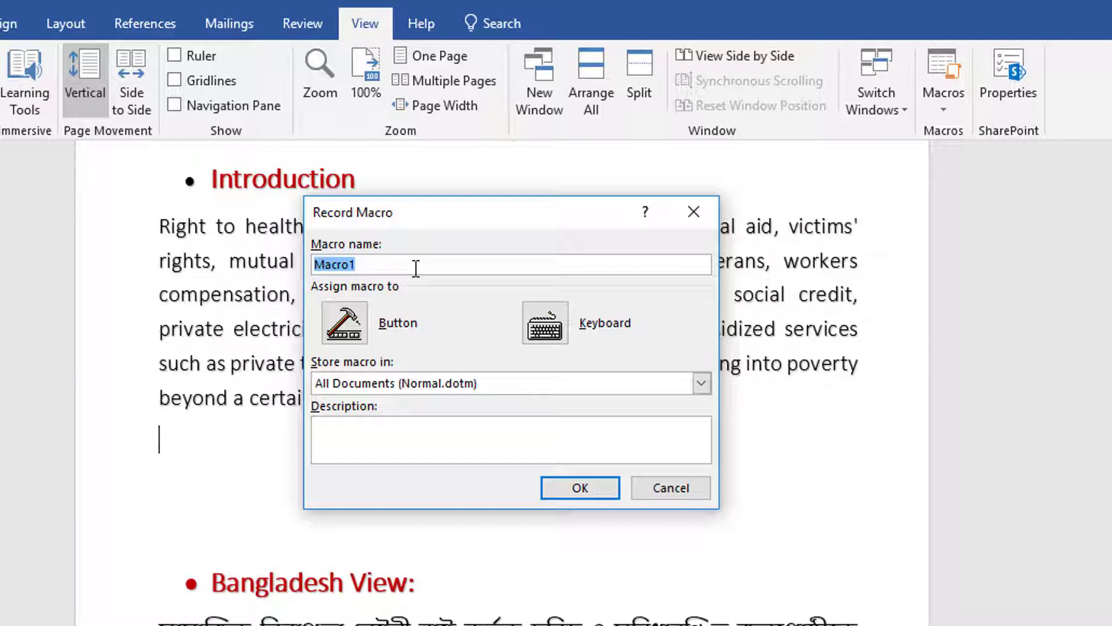
# Name the macro 'Form', assign it the Ctrl+Q shortcut in Normal, and start recording.
pyautogui.write('Foe')
pyautogui.press('BackSpace')
pyautogui.write('rm')
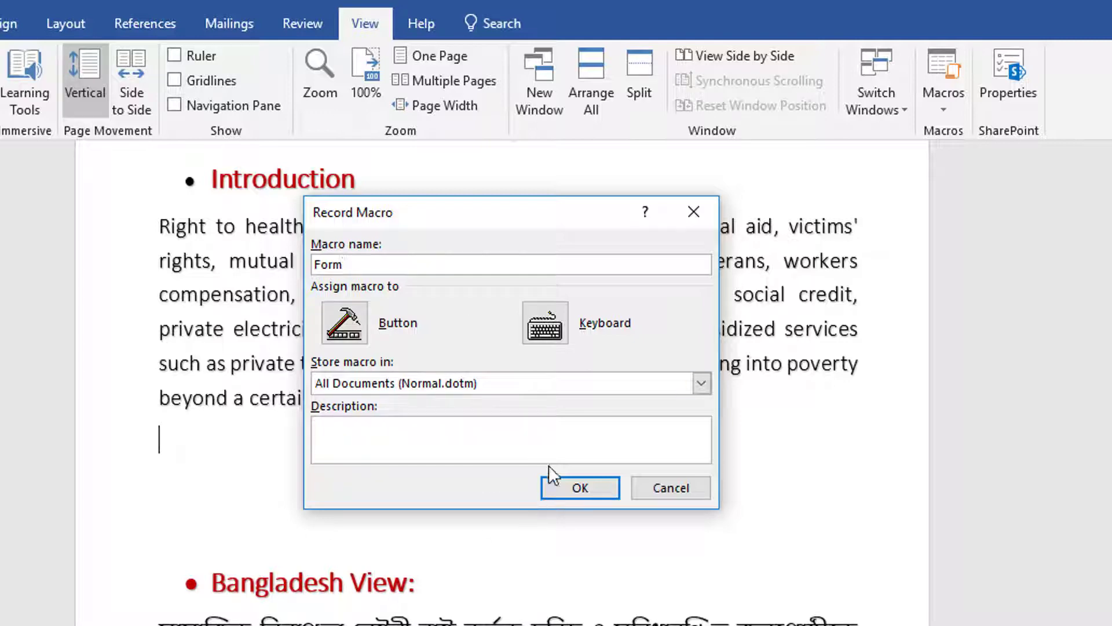
pyautogui.click(547, 324)
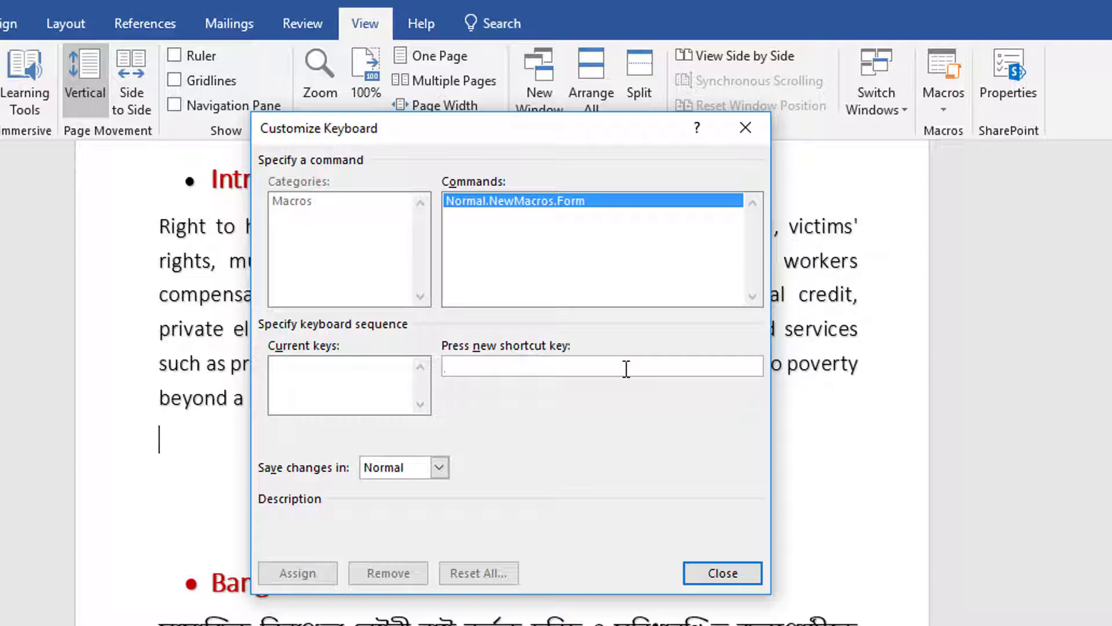
pyautogui.hotkey('ctrl', 'q')
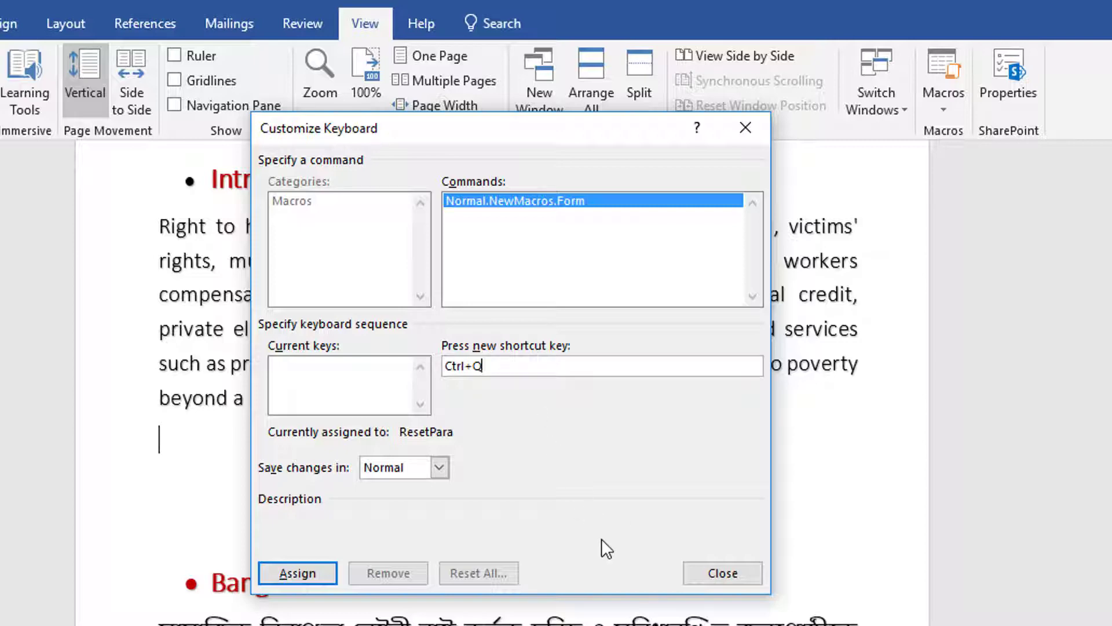
pyautogui.click(309, 575)
pyautogui.click(723, 573)
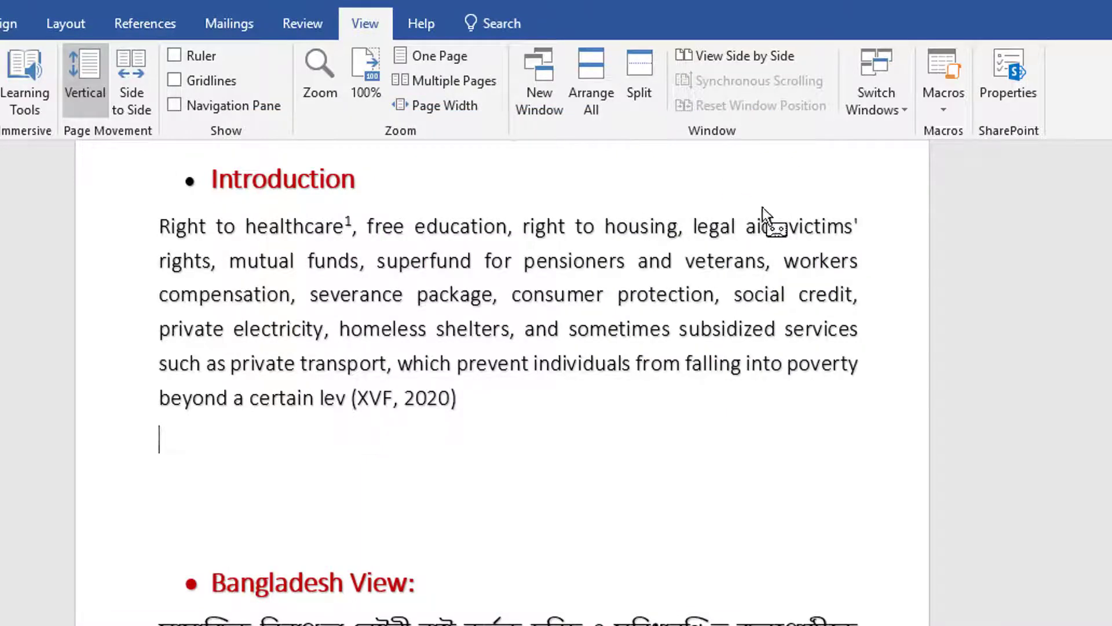
# Type the labels Name:, Age:, Location, Birth Date: and Education: on separate lines.
pyautogui.click(951, 107)
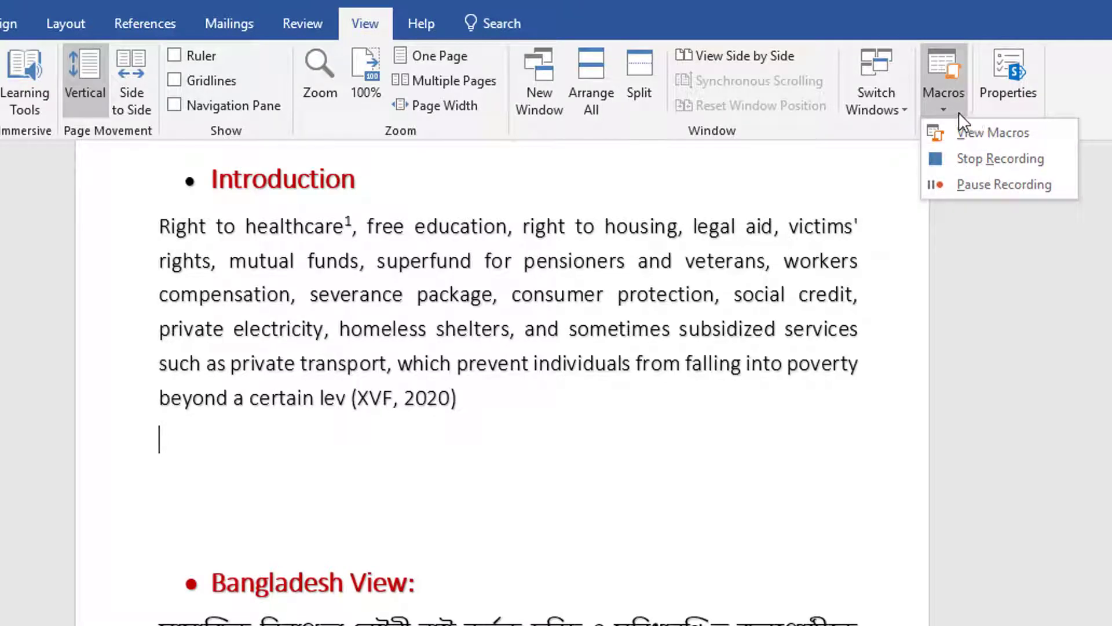
pyautogui.click(945, 106)
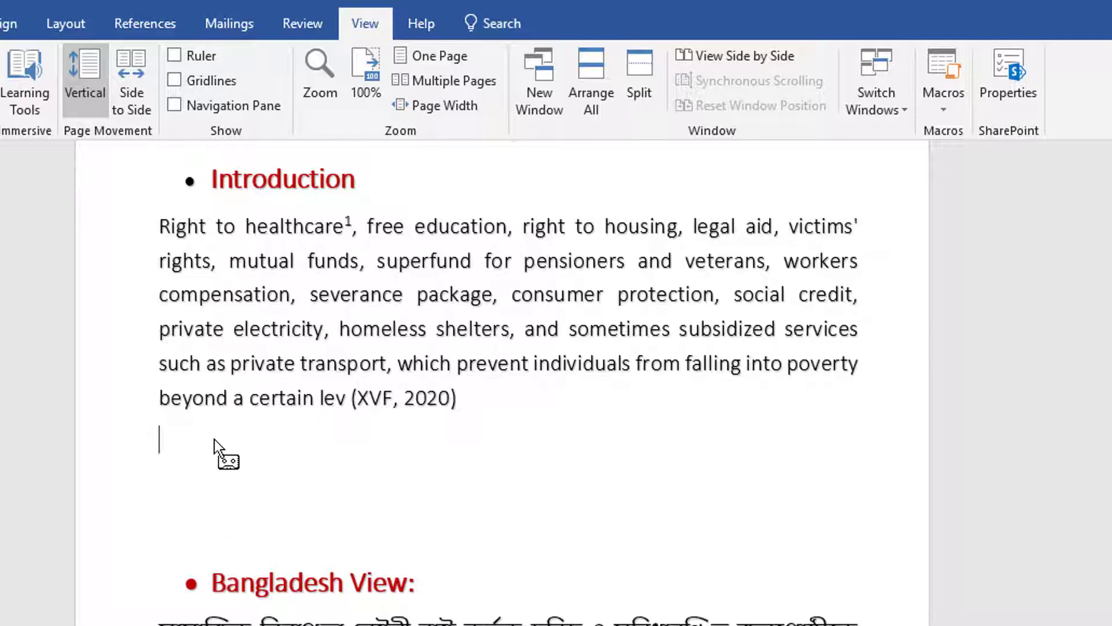
pyautogui.write('N')
pyautogui.write('Am')
pyautogui.press('BackSpace')
pyautogui.press('BackSpace')
pyautogui.write('a')
pyautogui.write('me')
pyautogui.press('Return')
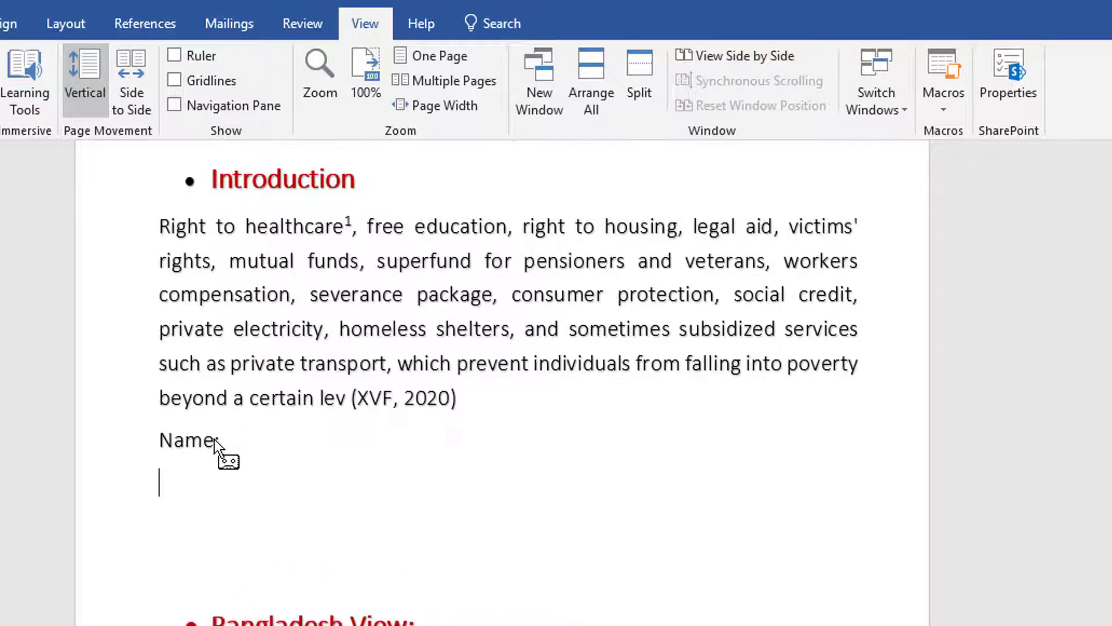
pyautogui.write('Age: Location Birth Date: Educati')
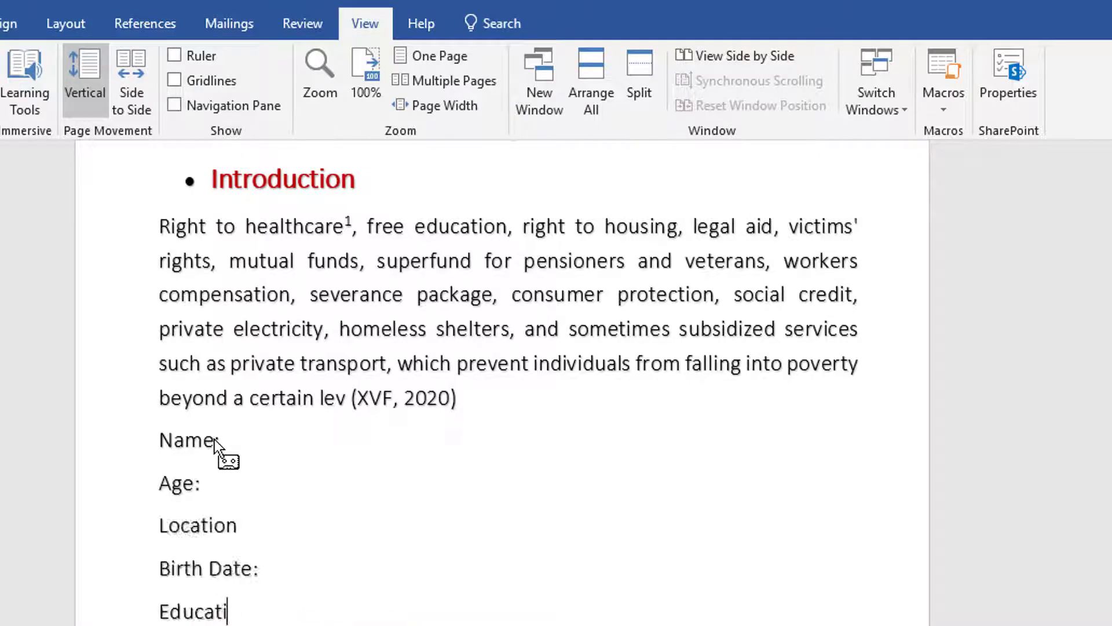
pyautogui.write('on:')
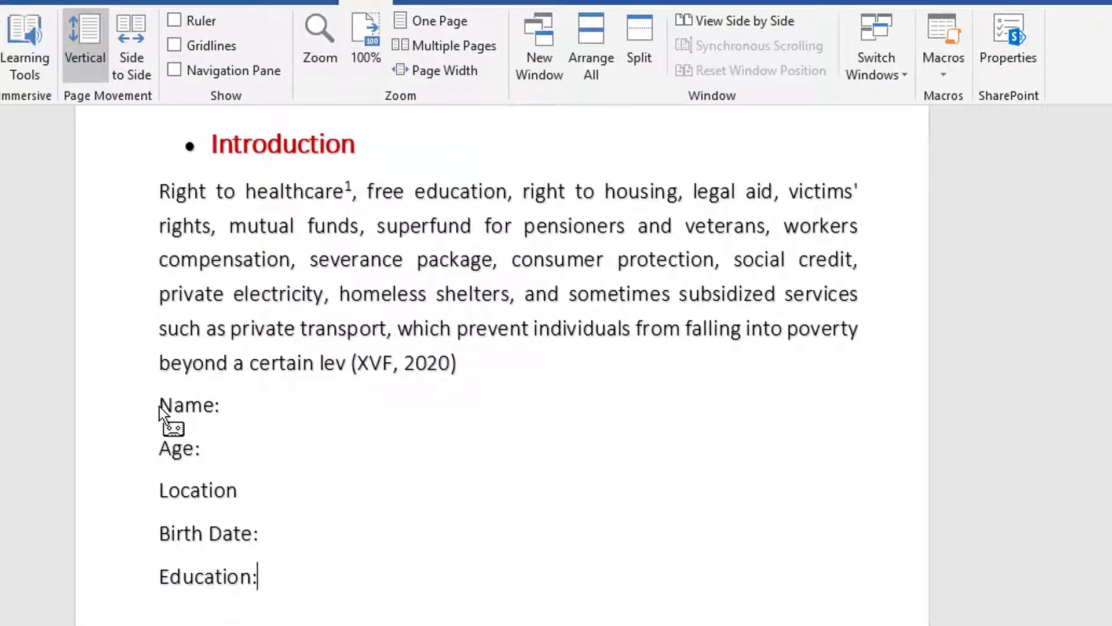
# Insert a blank line above Name: and place the cursor right after the Name: label.
pyautogui.click(160, 406)
pyautogui.press('Return')
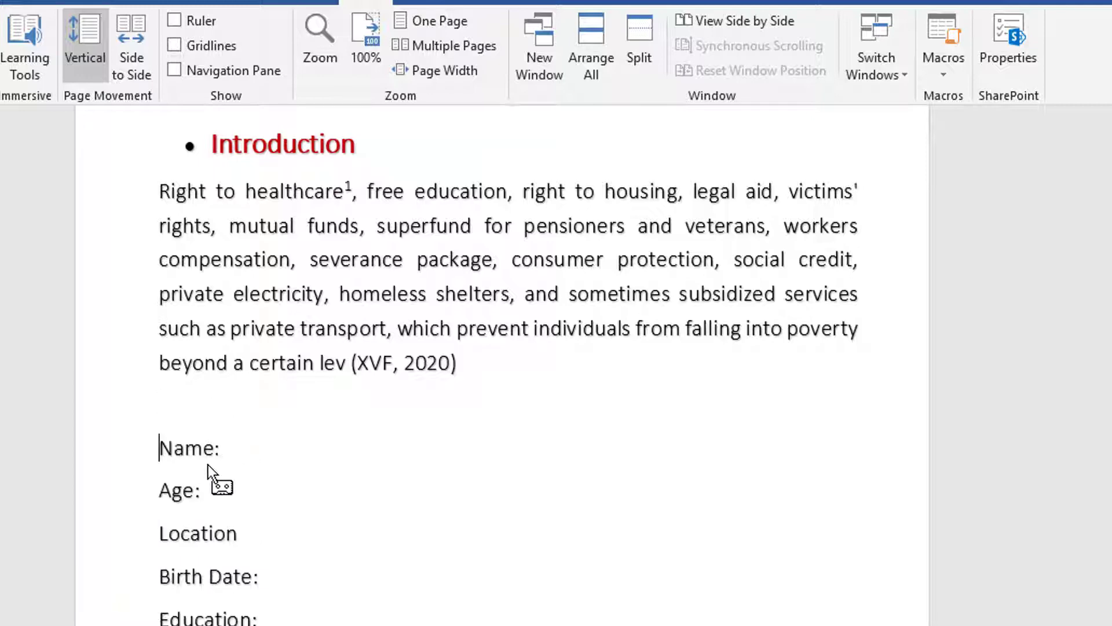
pyautogui.scroll(-1, 255, 485)
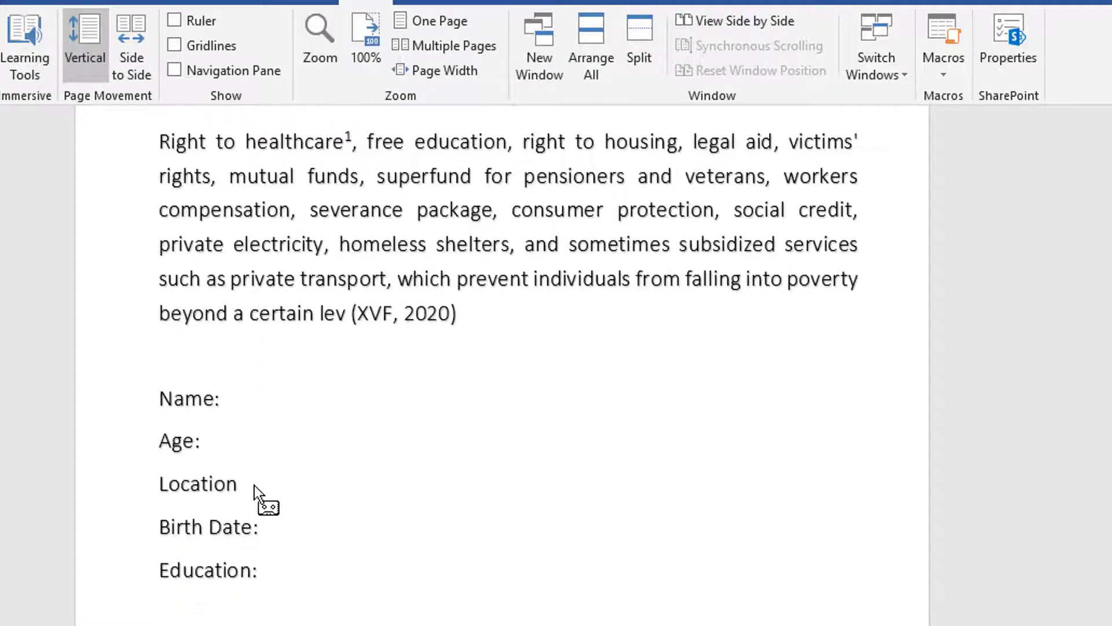
pyautogui.doubleClick(227, 351)
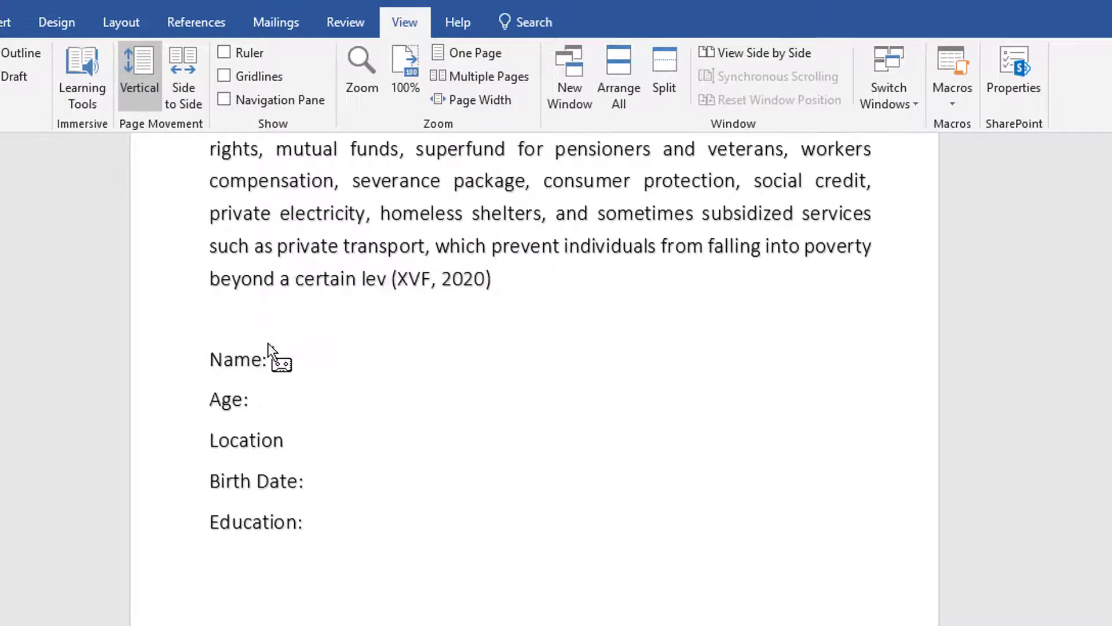
pyautogui.click(269, 356)
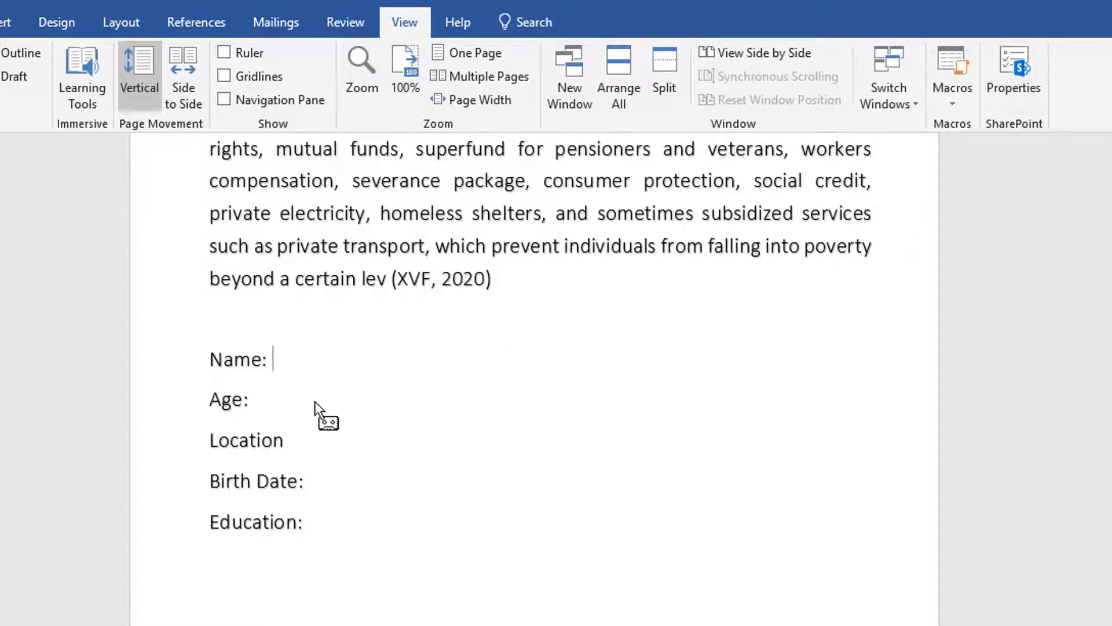
pyautogui.click(962, 98)
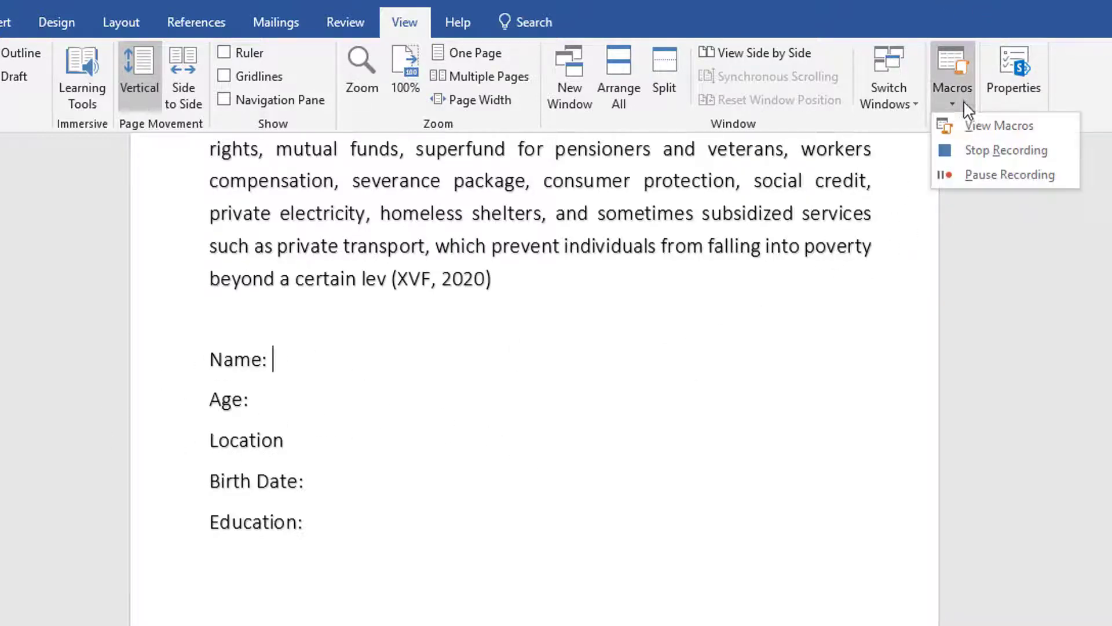
# End the form-label macro recording from View > Macros, then scroll through the document.
pyautogui.click(968, 152)
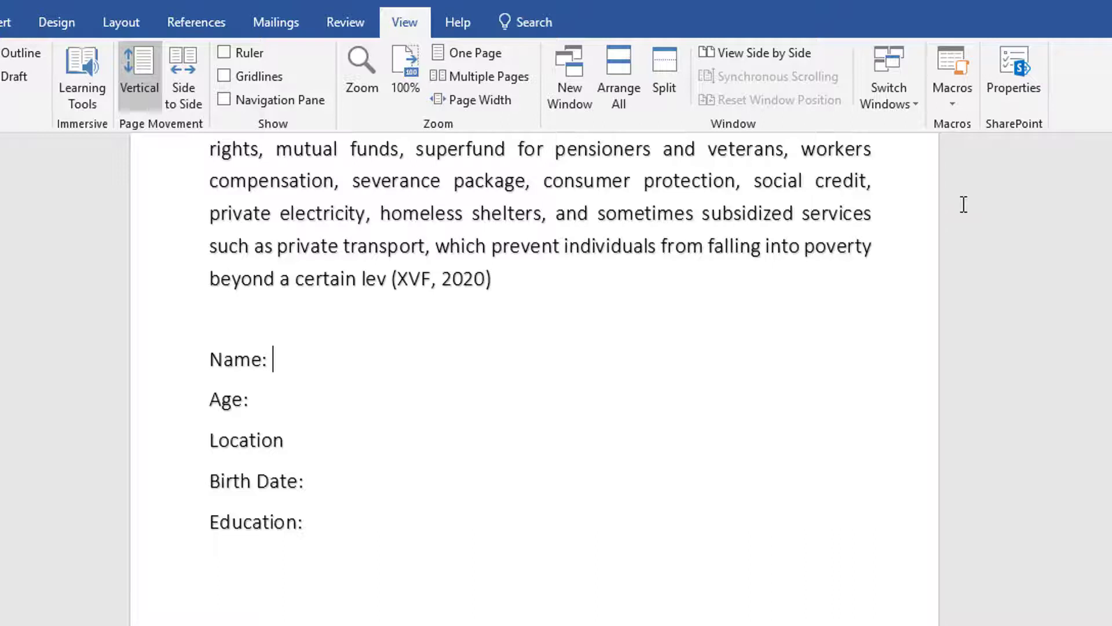
pyautogui.scroll(-3, 324, 470)
pyautogui.scroll(-4, 321, 471)
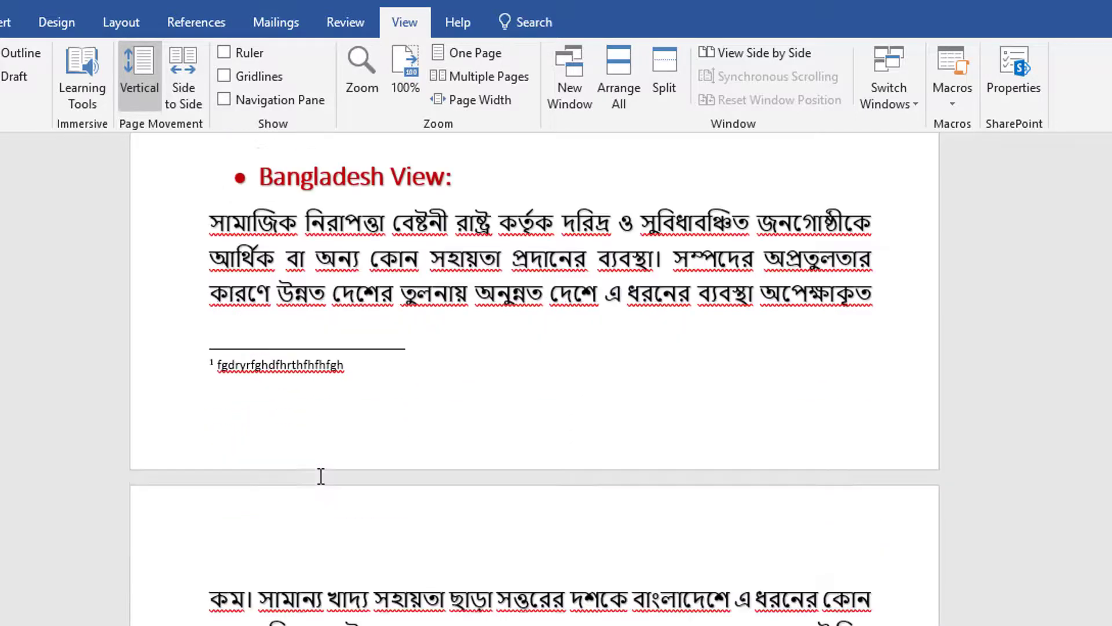
pyautogui.scroll(1, 281, 530)
pyautogui.scroll(5, 273, 438)
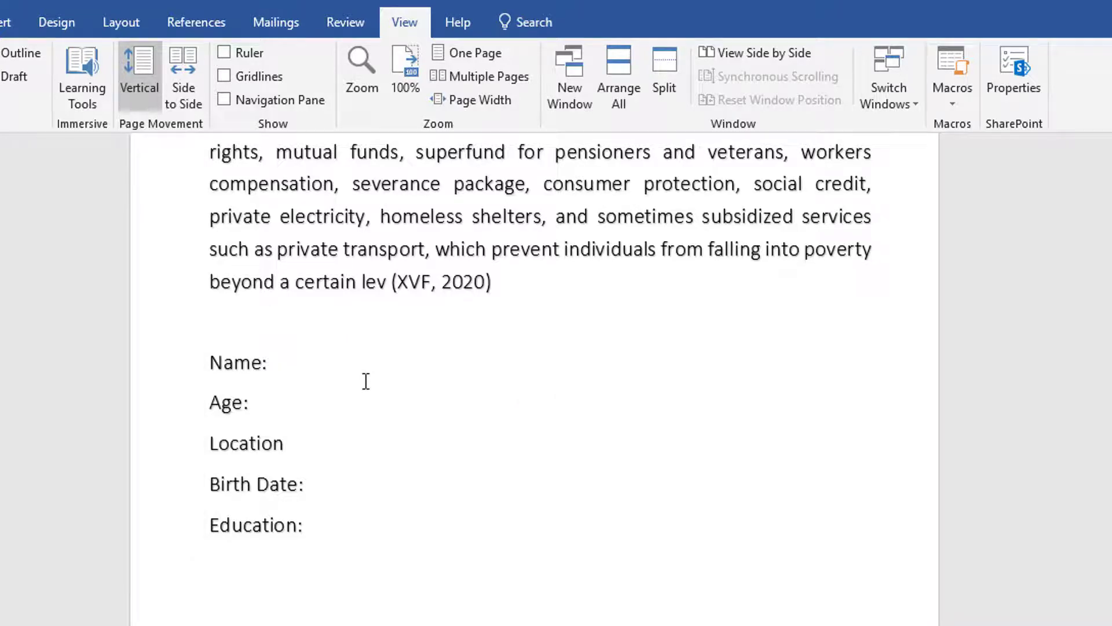
pyautogui.scroll(3, 365, 380)
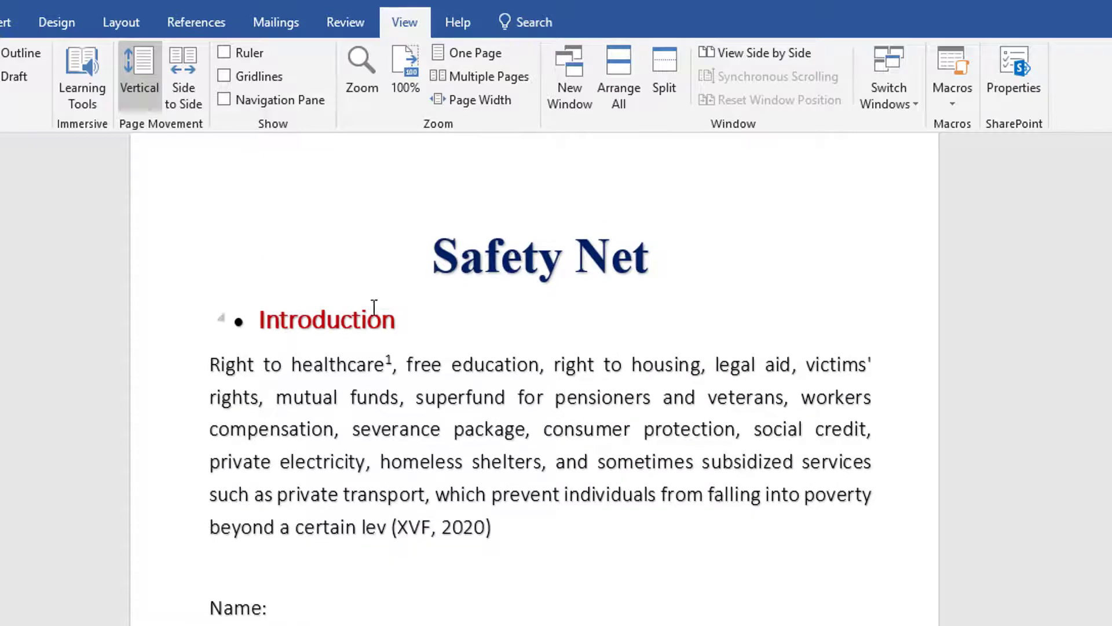
# Add blank lines under the Introduction heading and run the macro with Ctrl+V to insert the labels.
pyautogui.click(427, 329)
pyautogui.press('Return')
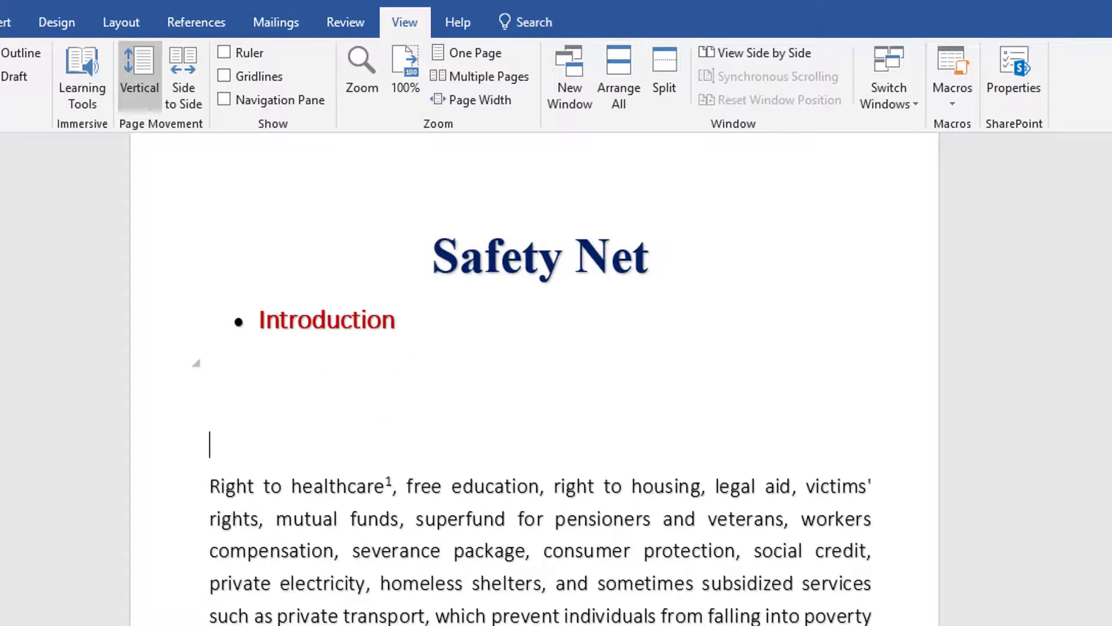
pyautogui.press('Return')
pyautogui.click(232, 473)
pyautogui.click(237, 438)
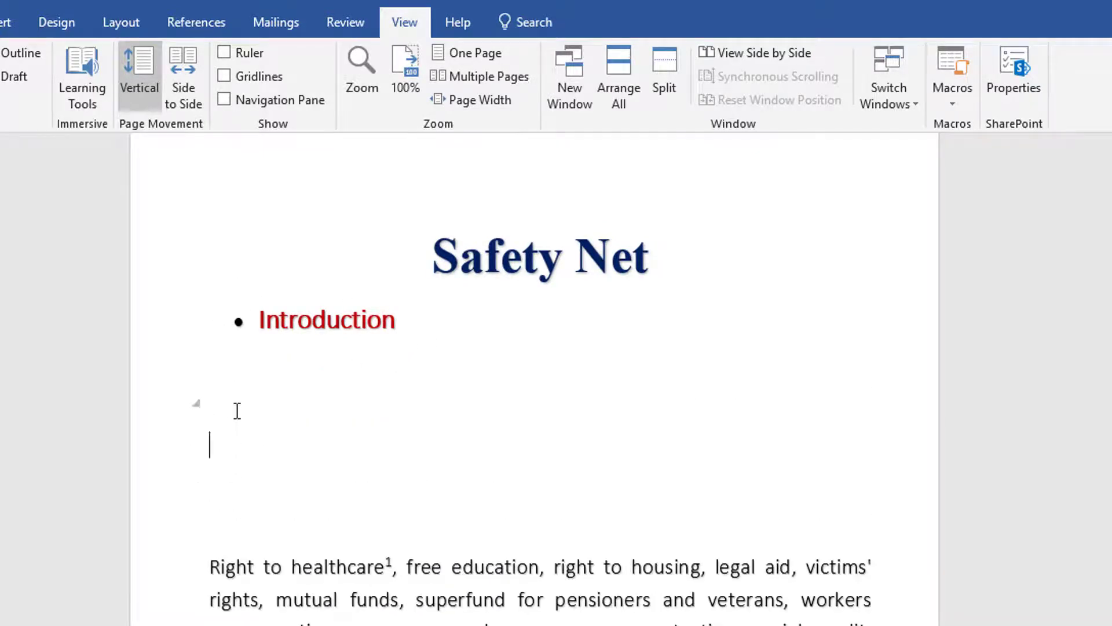
pyautogui.click(239, 404)
pyautogui.write('Name: Age: Location Birth Date: Education:')
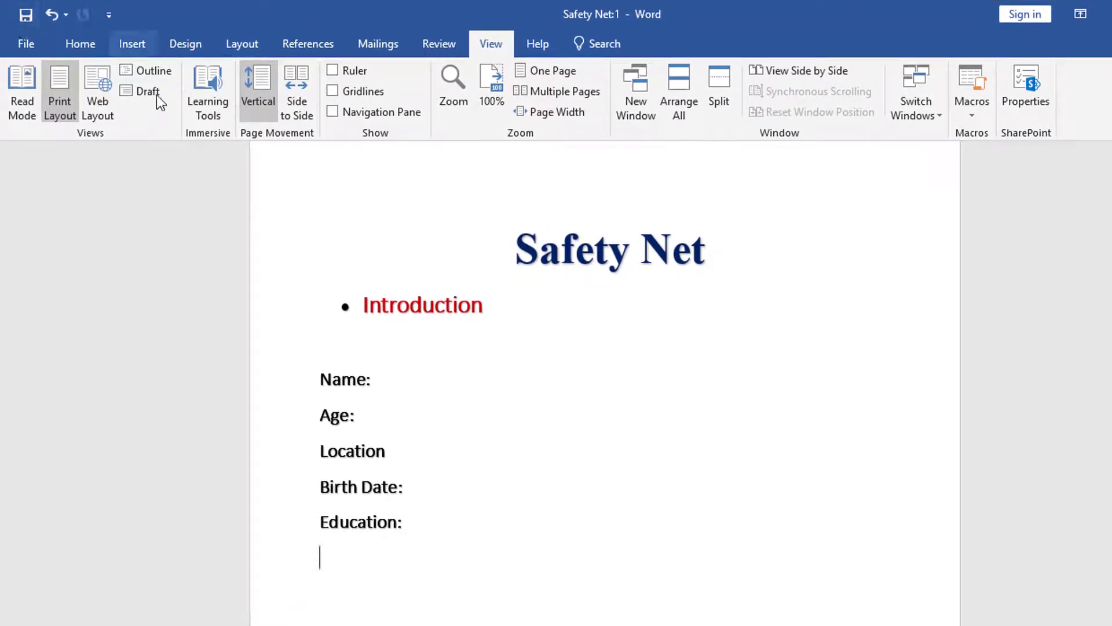
# Save the Safety Net document from the Quick Access Toolbar and File > Save.
pyautogui.click(24, 17)
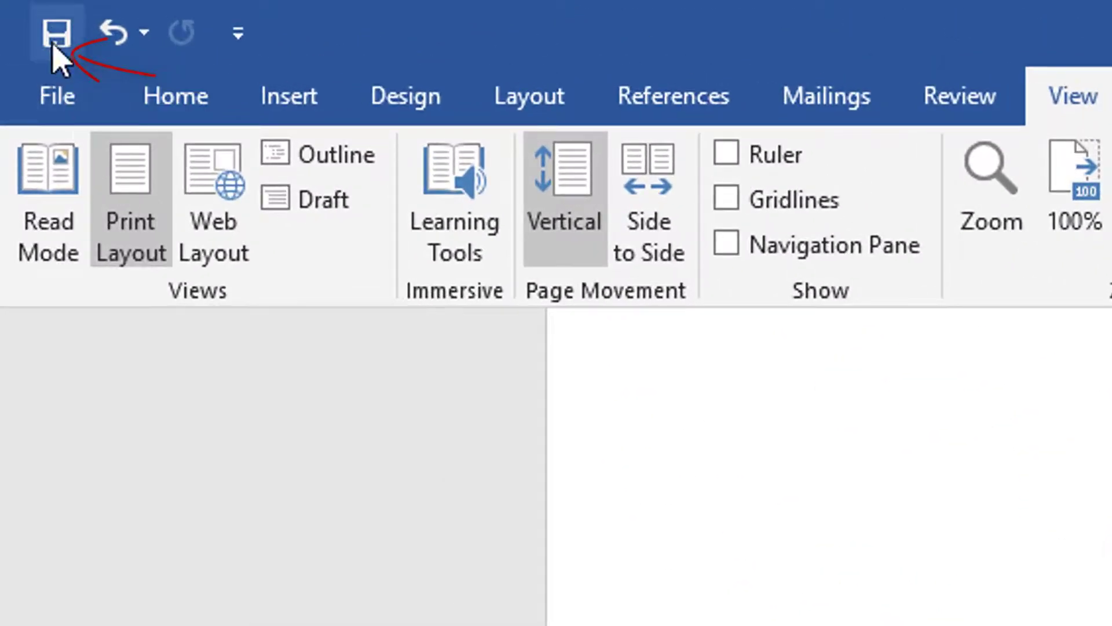
pyautogui.click(65, 113)
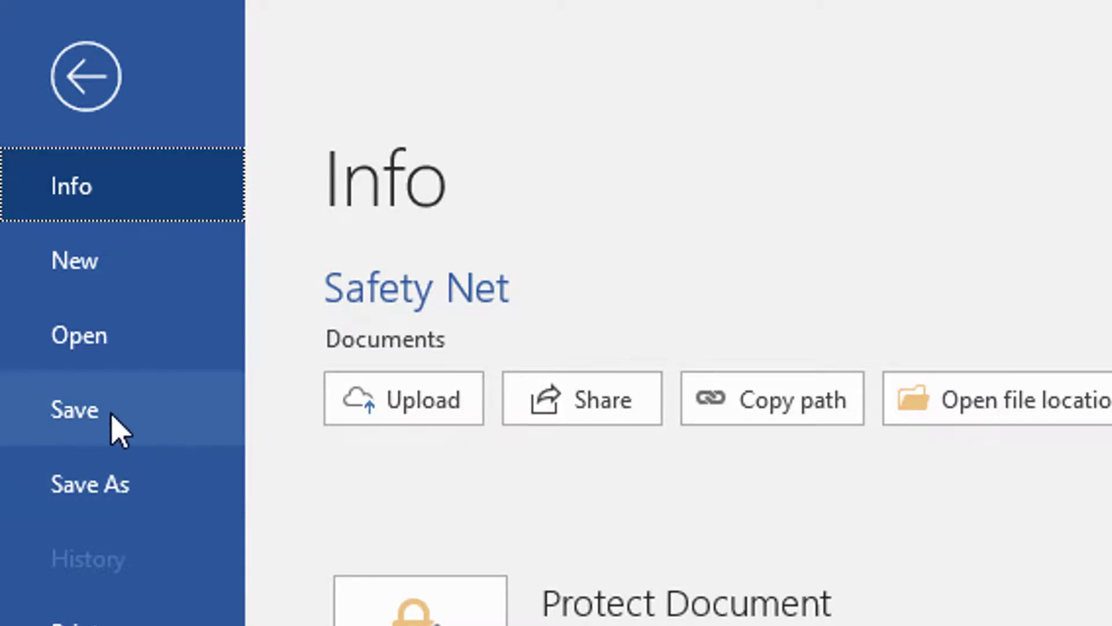
pyautogui.click(116, 429)
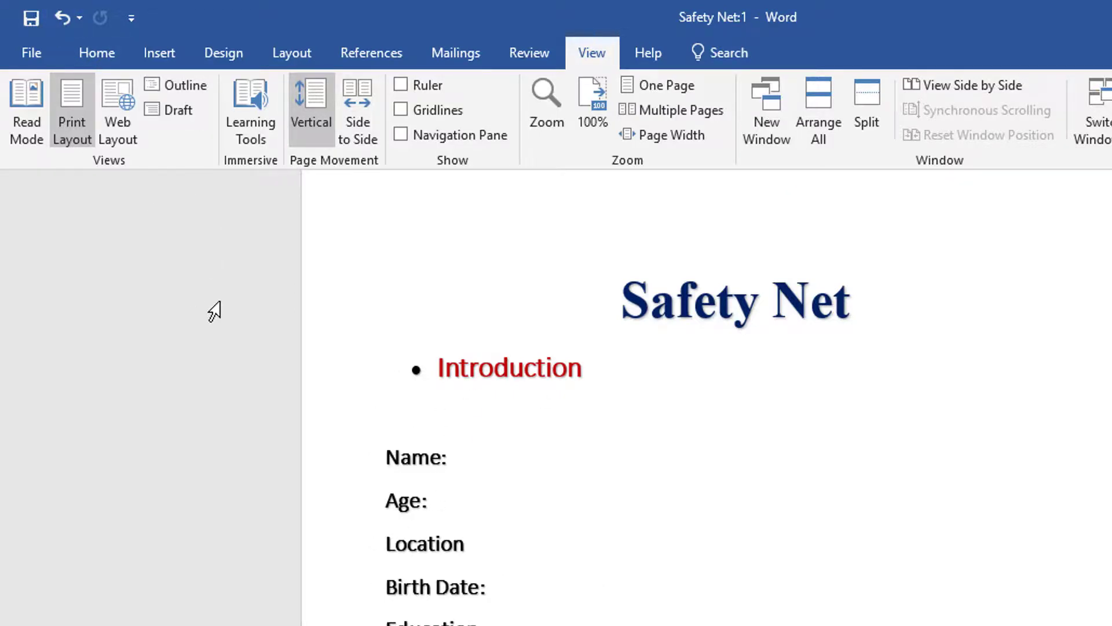
# Check the Save As Browse dialog, cancel it, and view the document properties (24.7KB, 6 pages, 833 words).
pyautogui.click(30, 51)
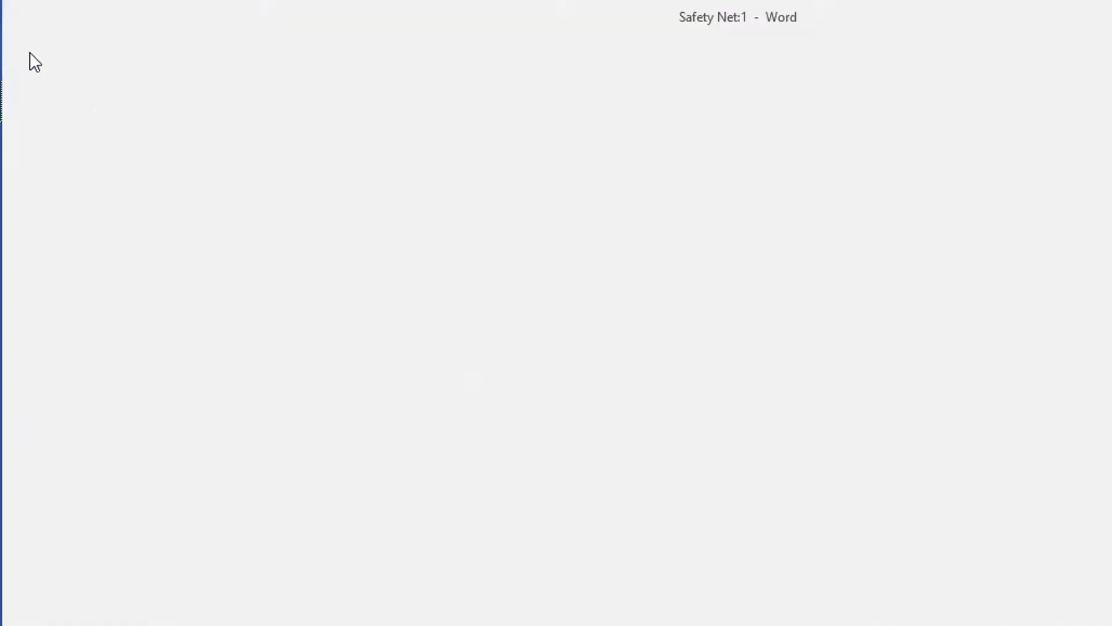
pyautogui.click(49, 267)
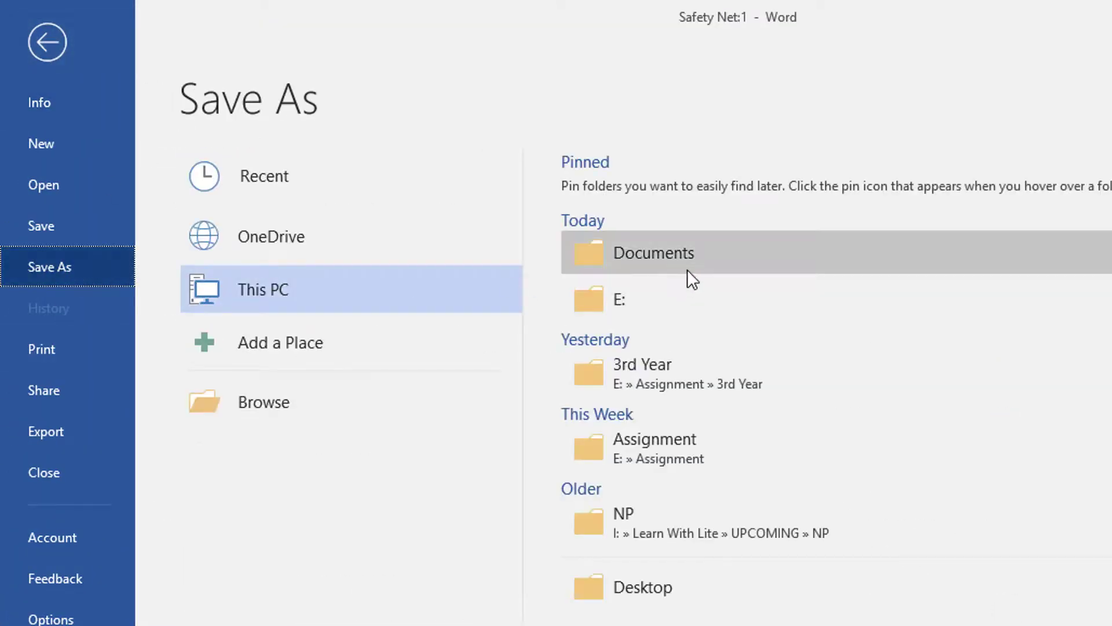
pyautogui.click(303, 401)
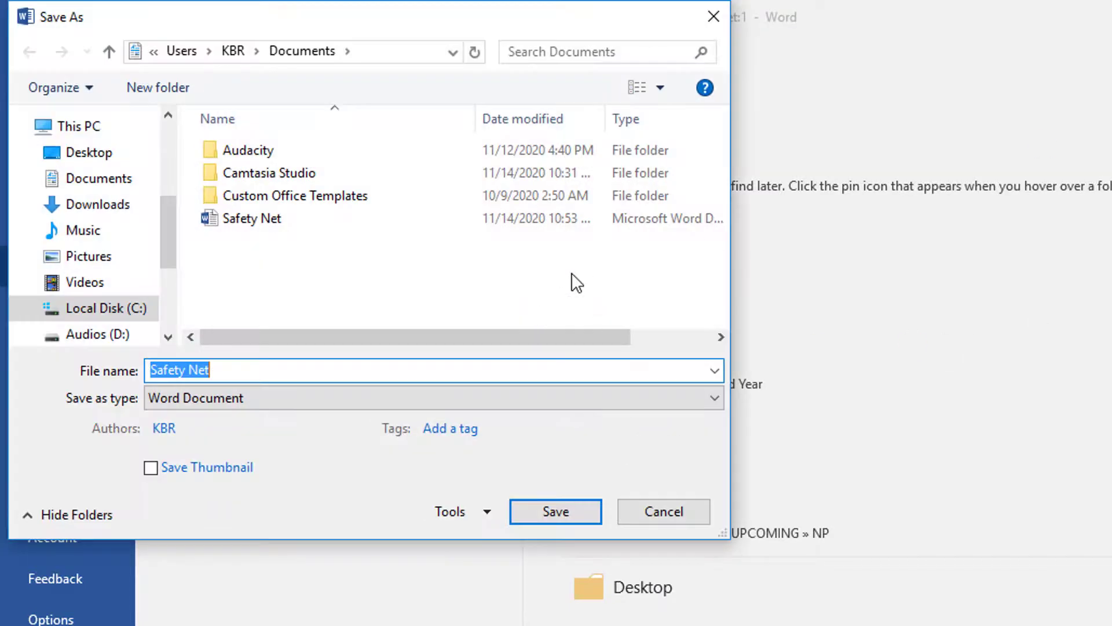
pyautogui.click(702, 23)
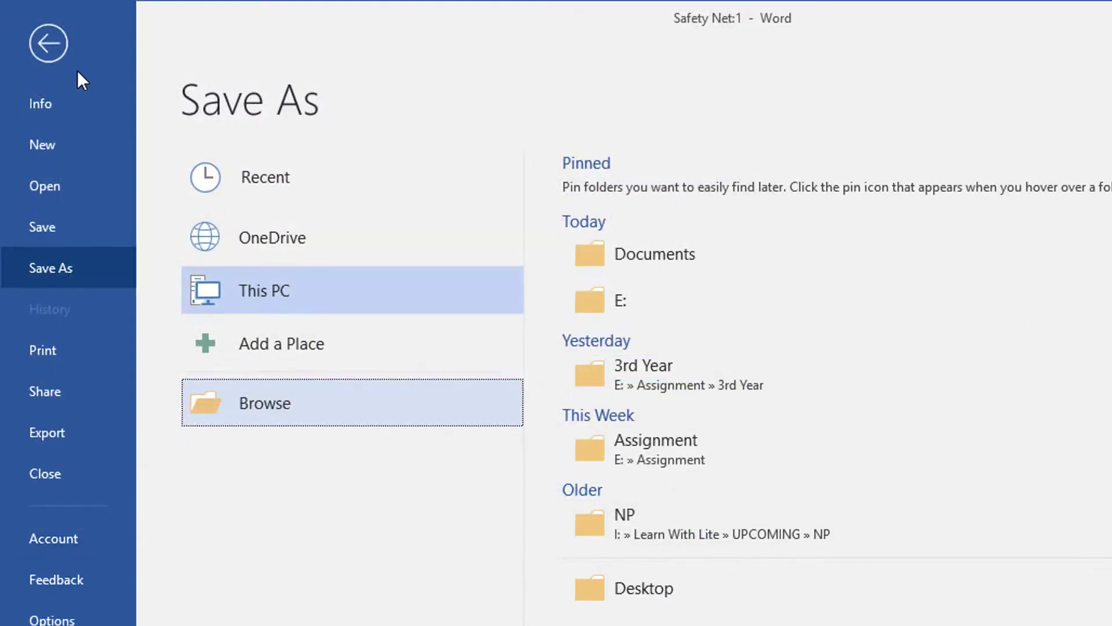
pyautogui.click(53, 46)
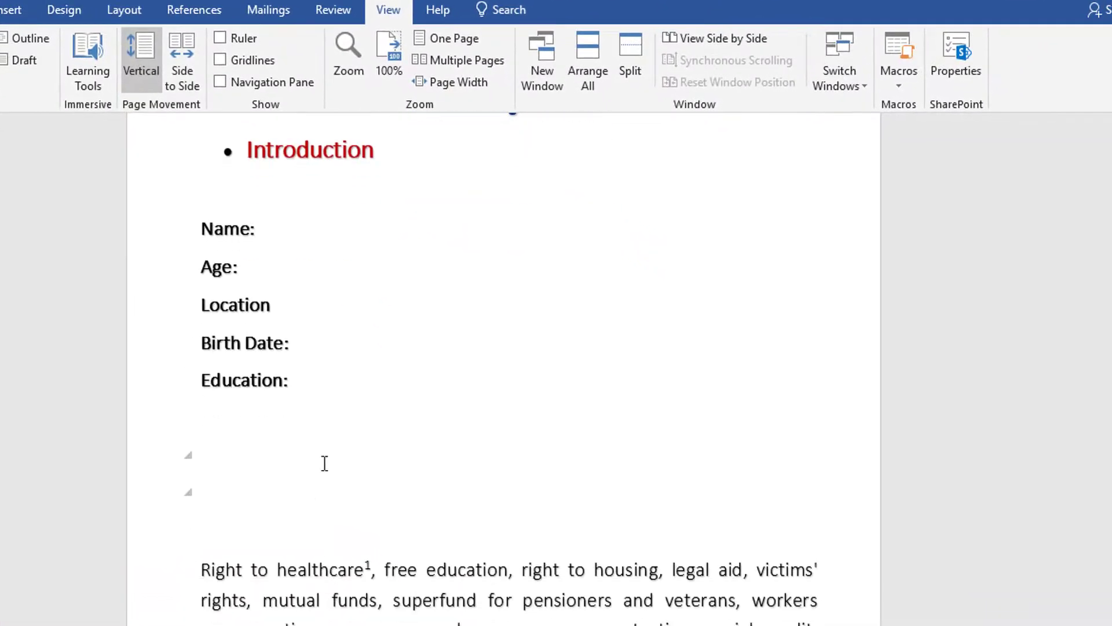
pyautogui.click(964, 81)
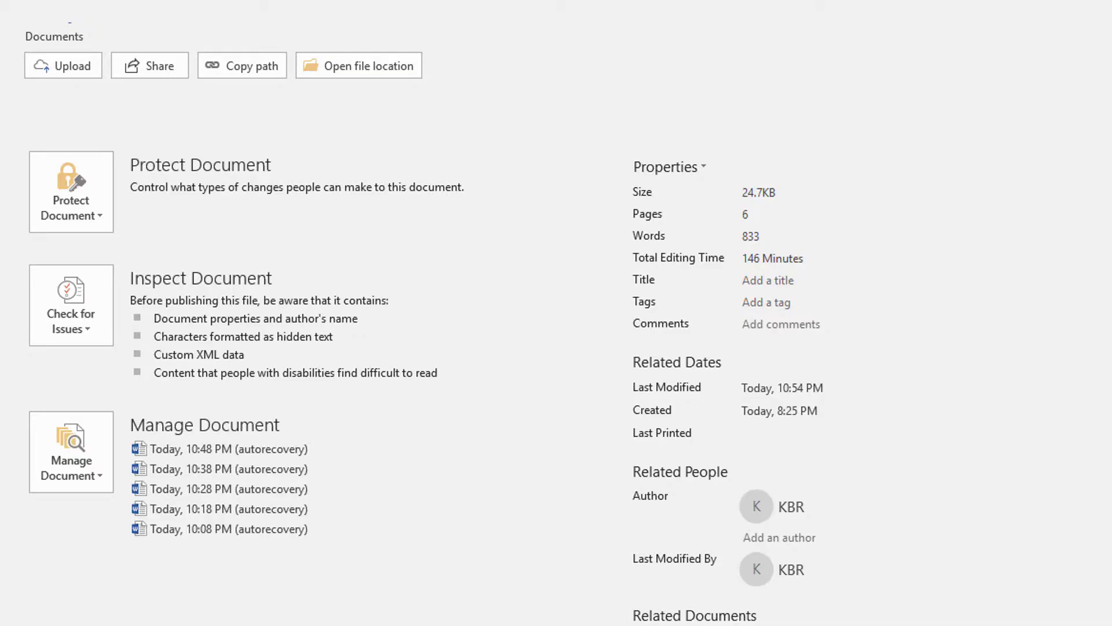
pyautogui.scroll(5, 261, 303)
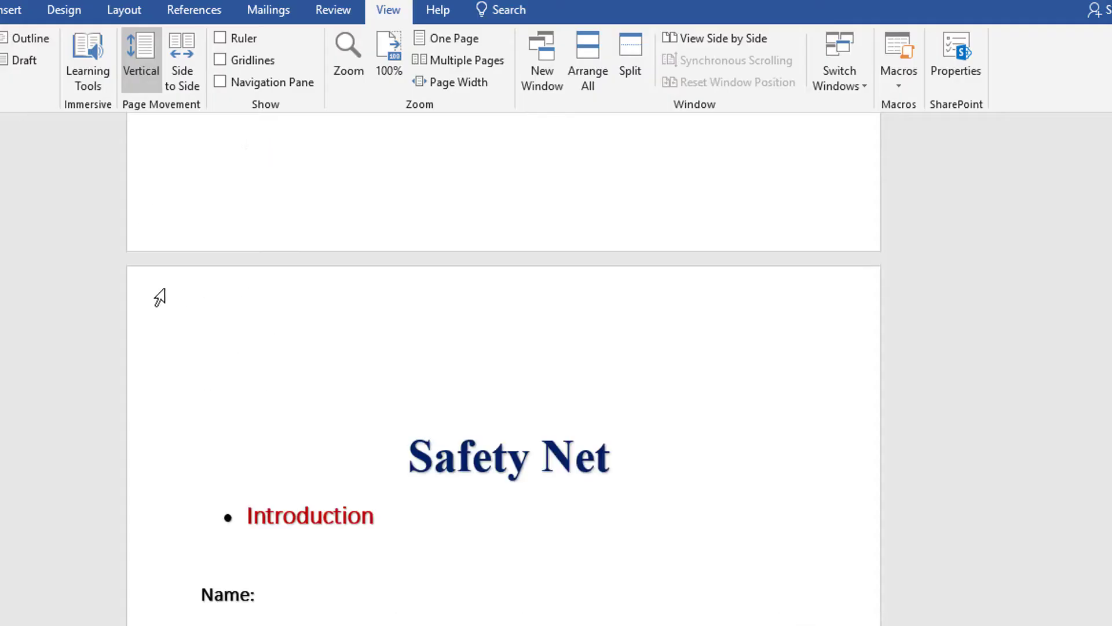